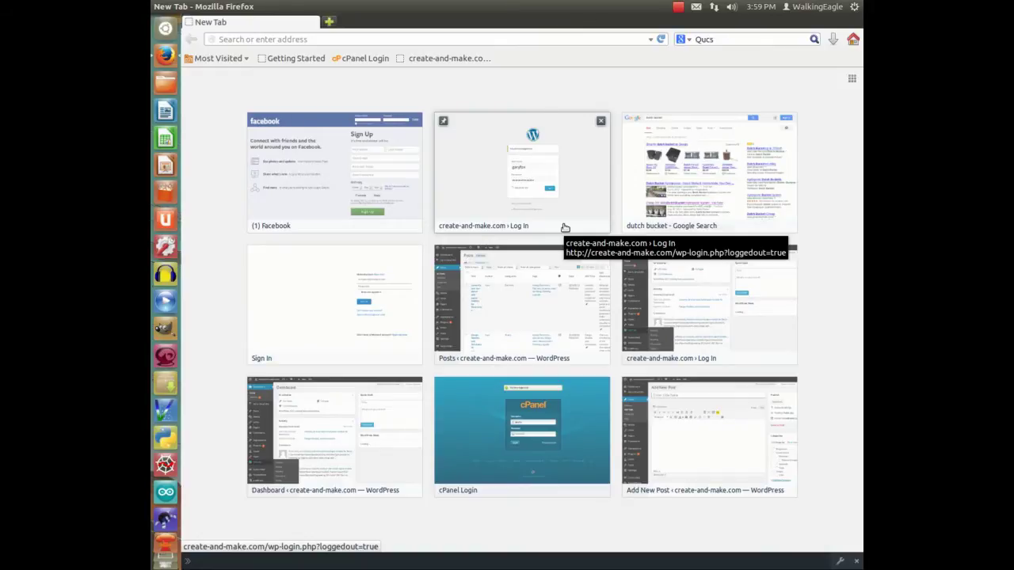
# Step: Search Google for 'Qucs' and open the 'Qucs project: Quite Universal Circuit Simulator' result
pyautogui.click(728, 40)
pyautogui.press('Return')
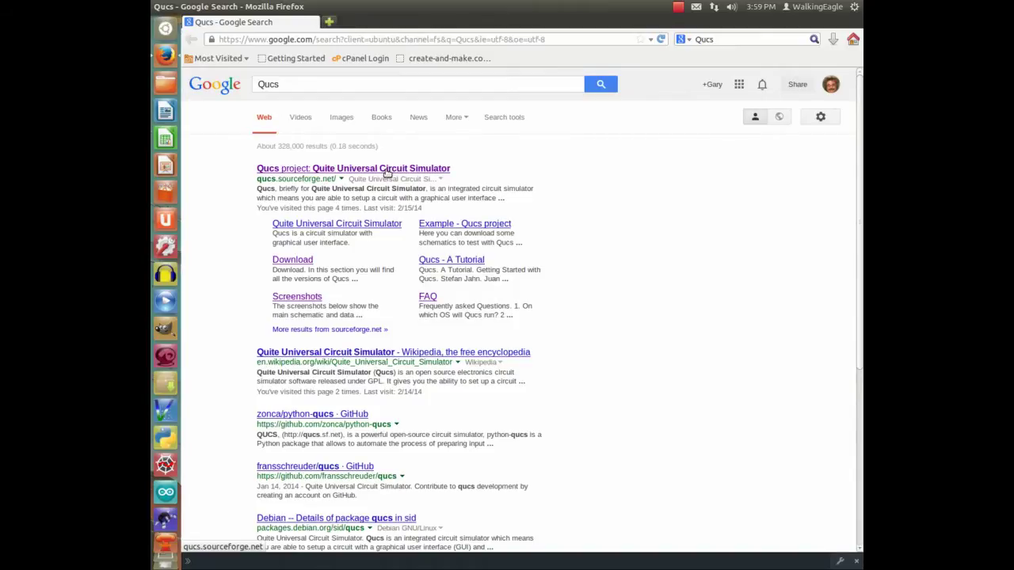
pyautogui.click(386, 170)
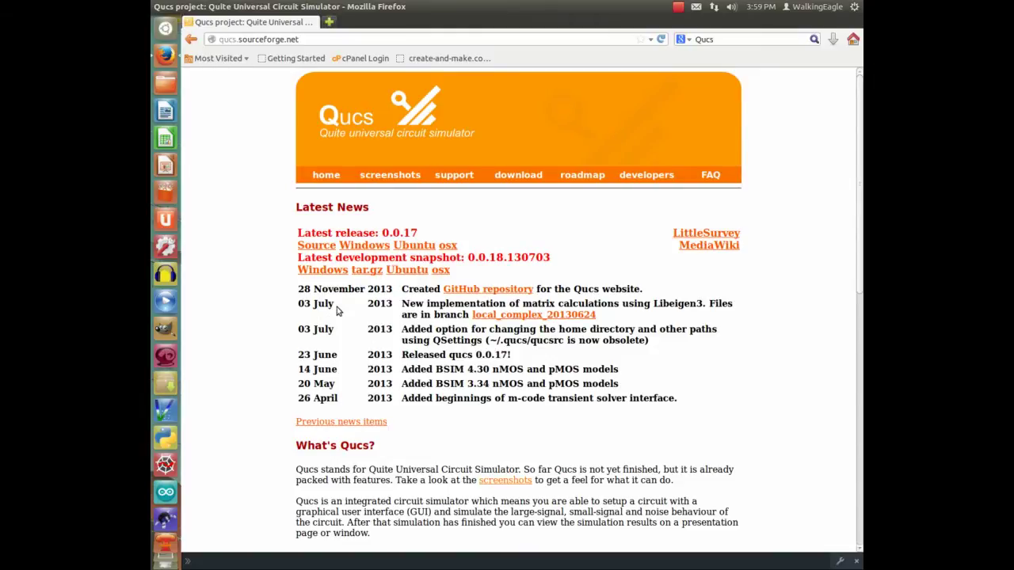
pyautogui.scroll(-1, 337, 317)
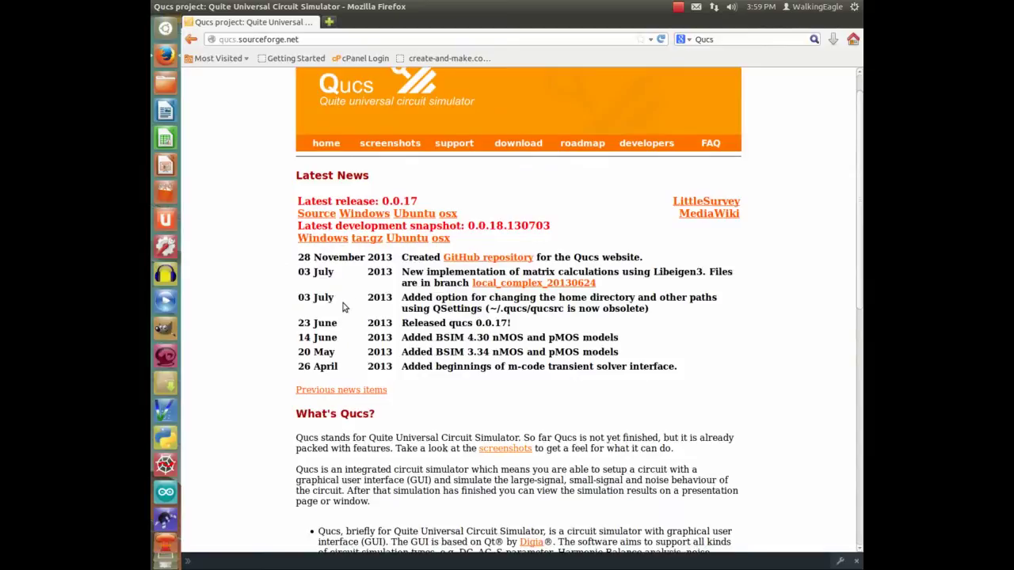
pyautogui.scroll(-3, 349, 301)
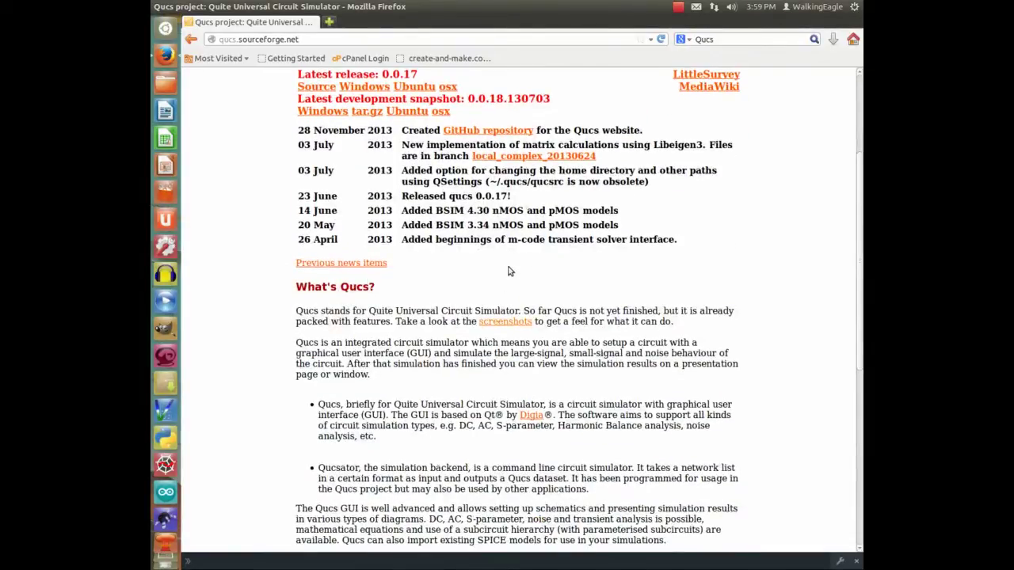
pyautogui.scroll(4, 511, 274)
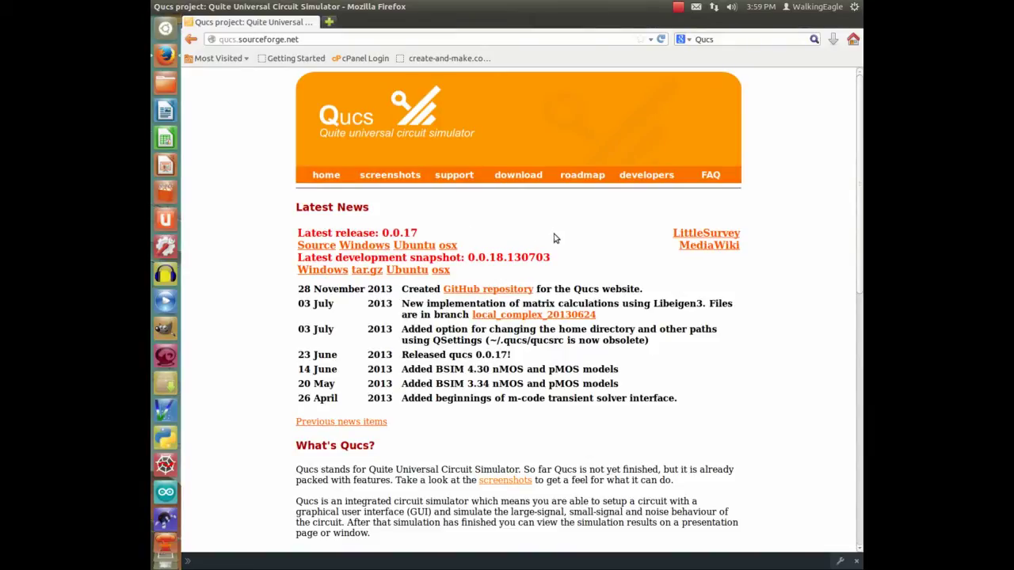
pyautogui.scroll(-3, 417, 408)
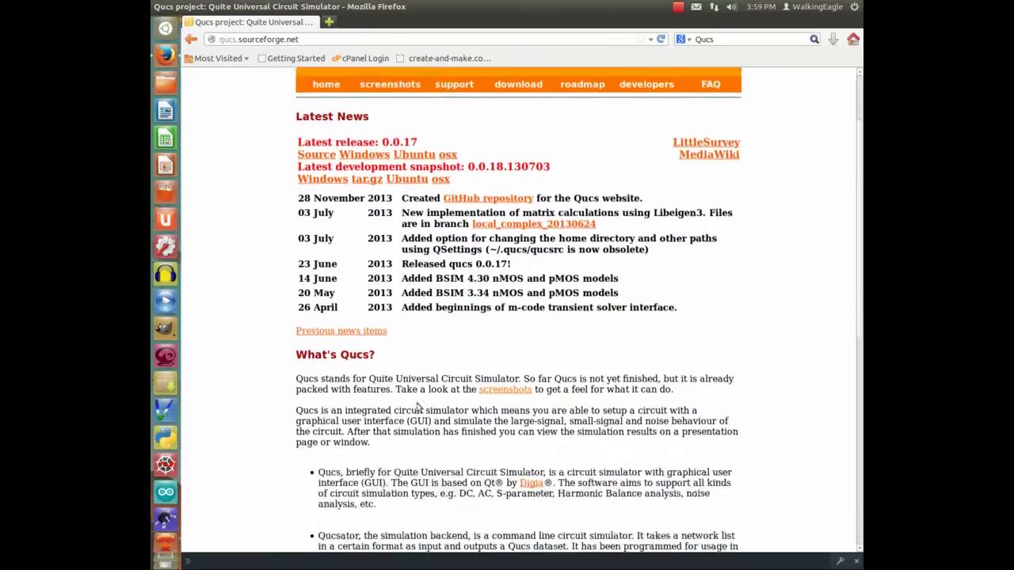
pyautogui.scroll(-5, 418, 408)
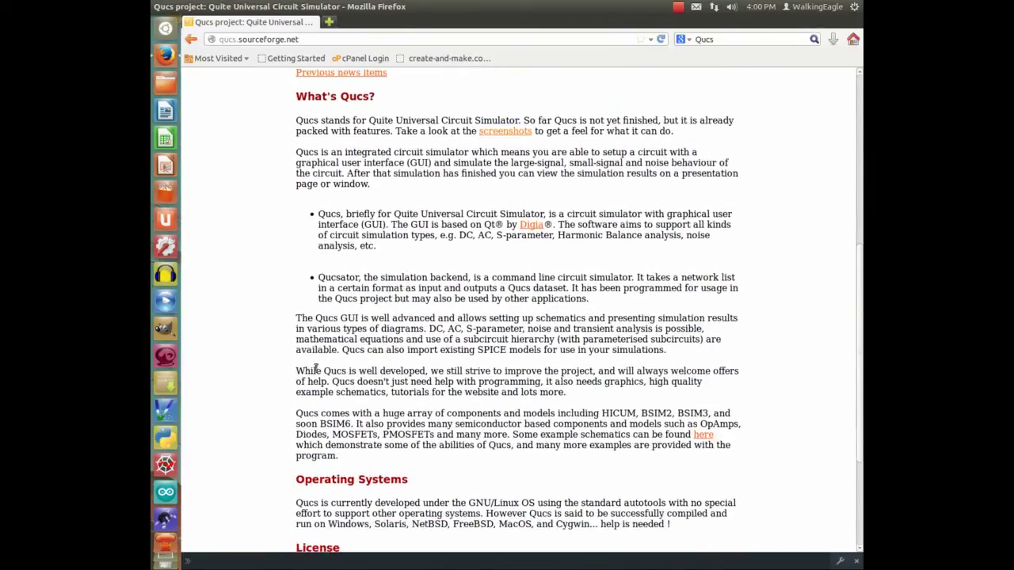
pyautogui.scroll(-3, 264, 290)
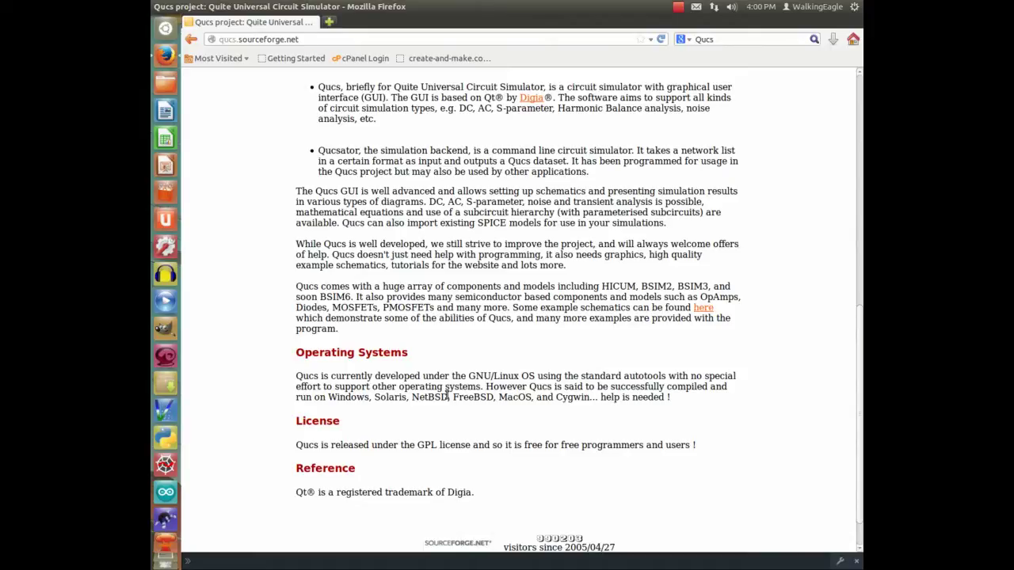
pyautogui.scroll(4, 395, 420)
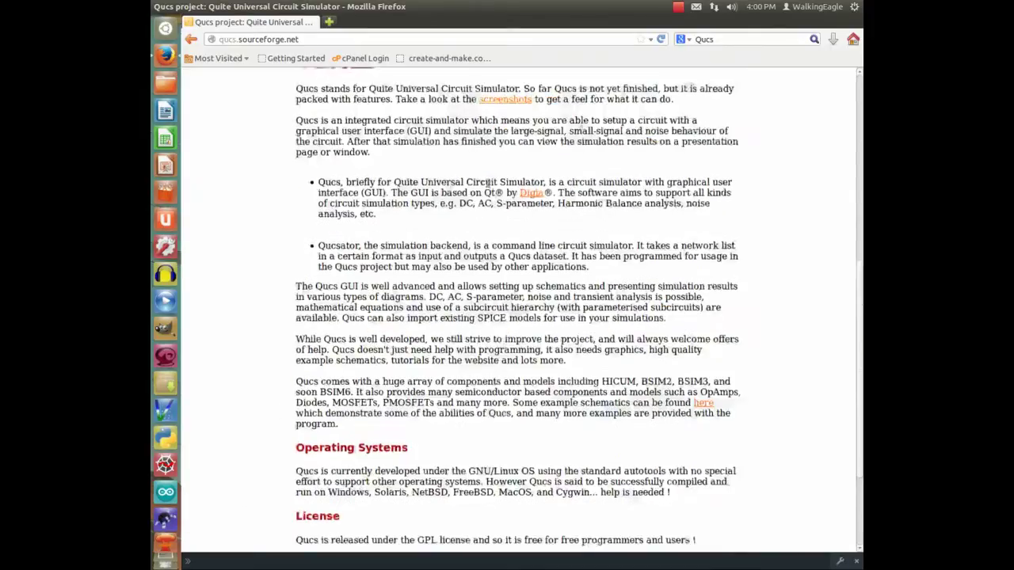
pyautogui.scroll(6, 499, 165)
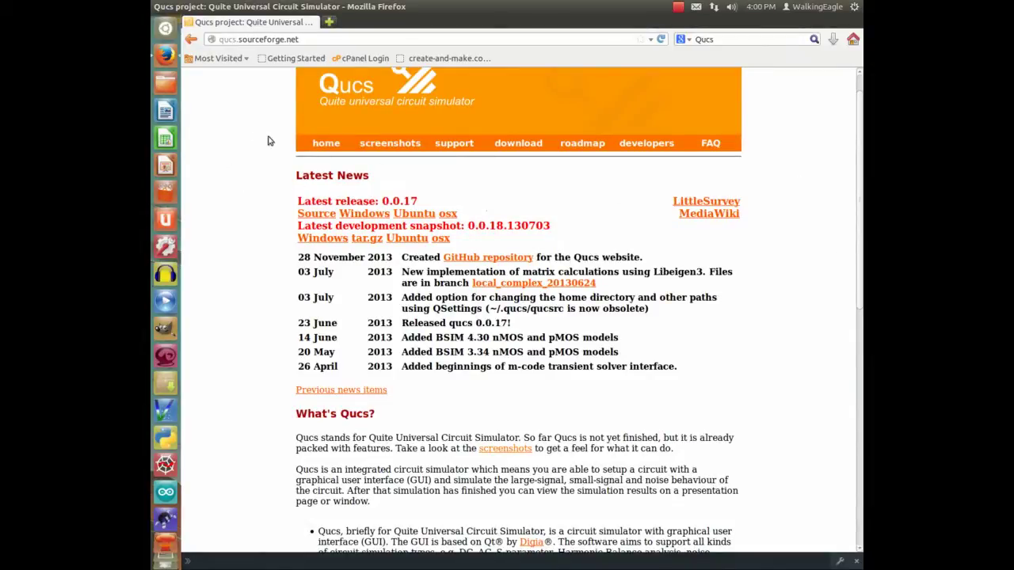
pyautogui.scroll(1, 245, 216)
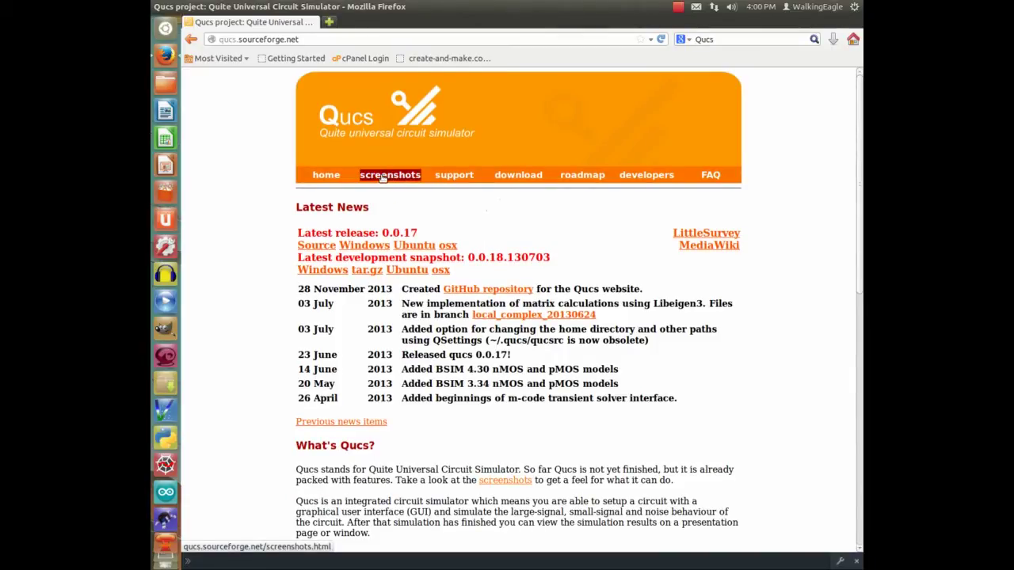
# Step: Open the Qucs screenshots page and browse the example schematics, such as the Peltz oscillator
pyautogui.click(382, 176)
pyautogui.scroll(-3, 208, 347)
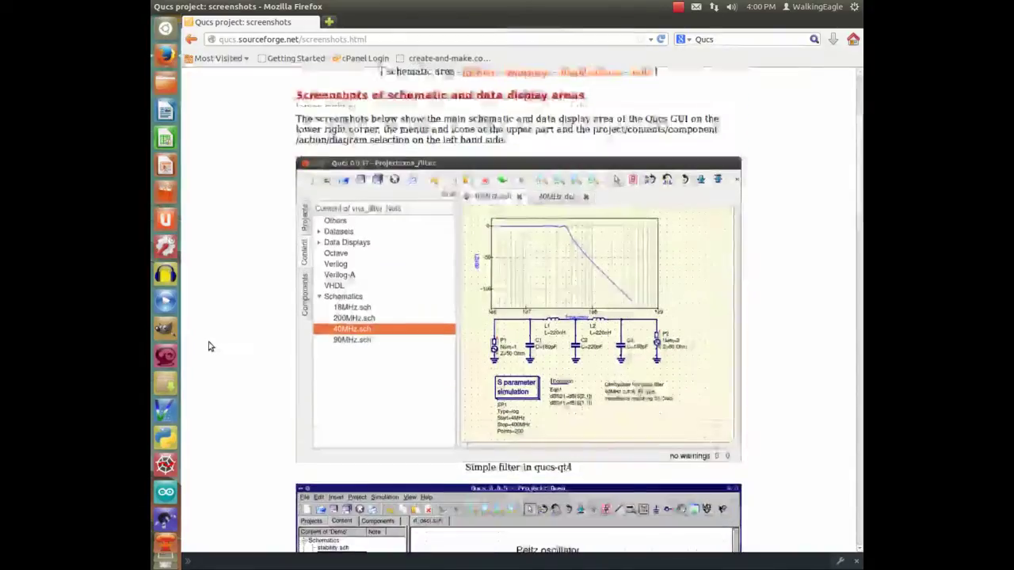
pyautogui.scroll(-10, 210, 346)
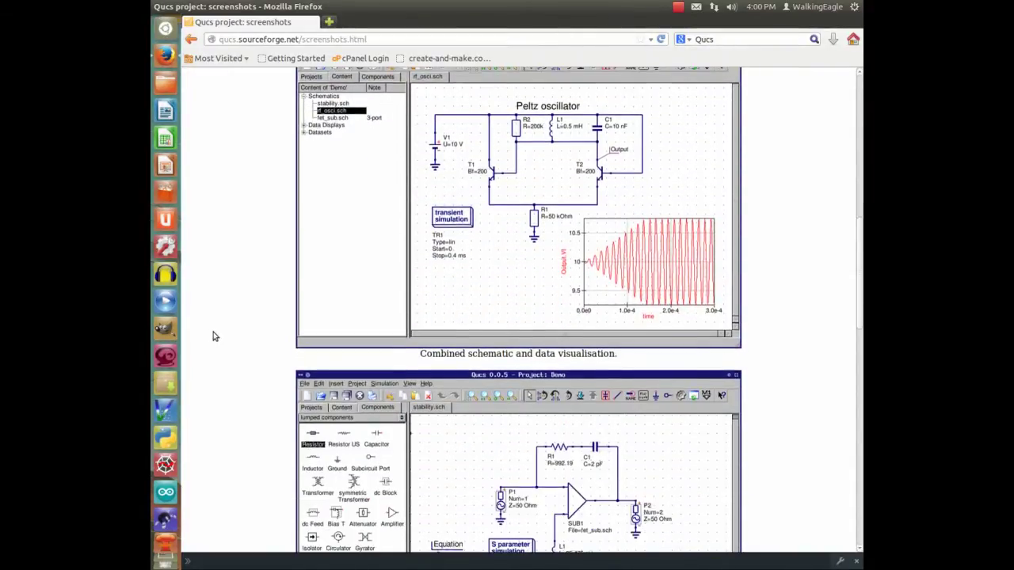
pyautogui.scroll(-8, 212, 337)
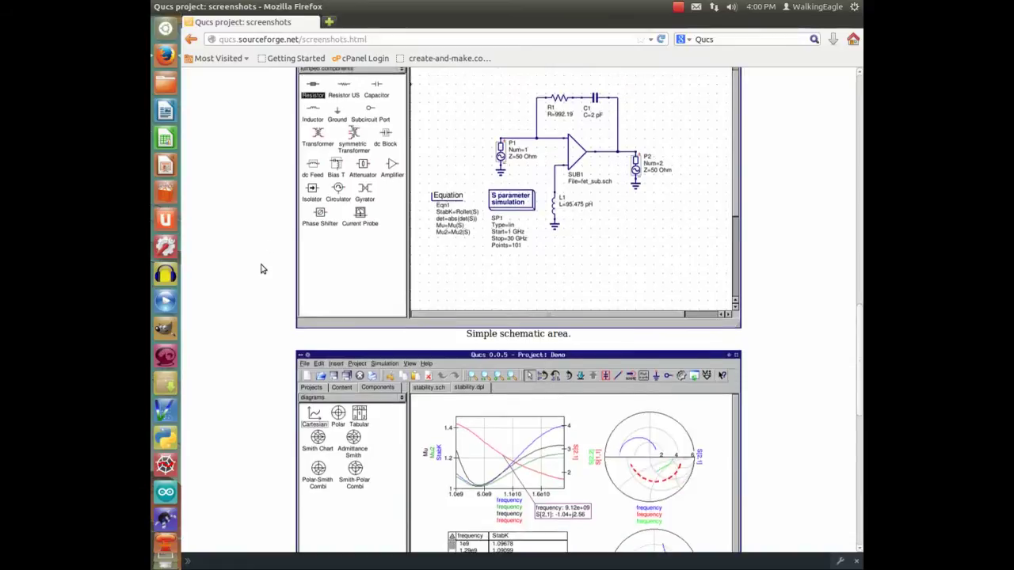
pyautogui.scroll(-13, 263, 277)
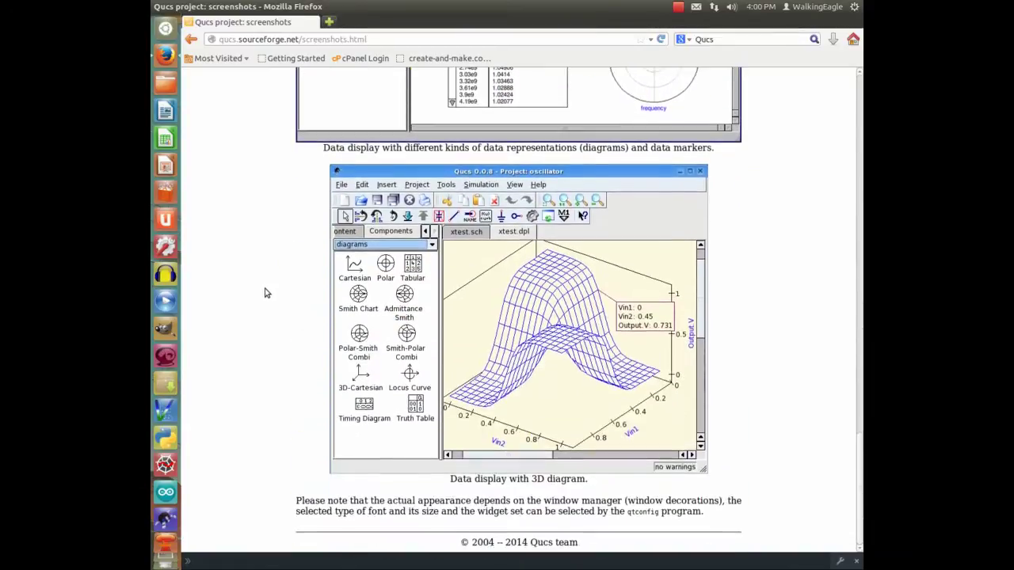
pyautogui.scroll(10, 323, 282)
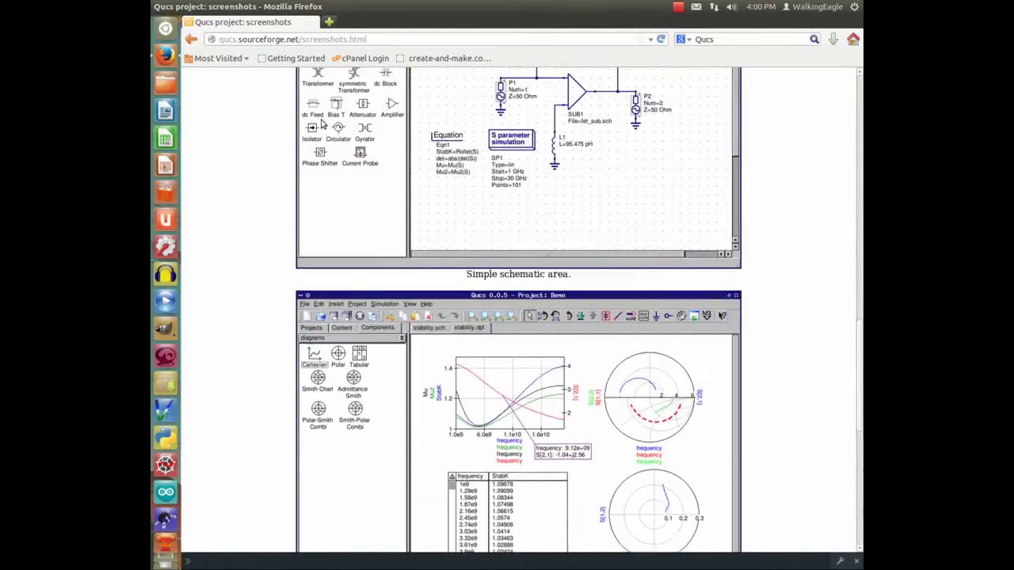
pyautogui.scroll(11, 322, 123)
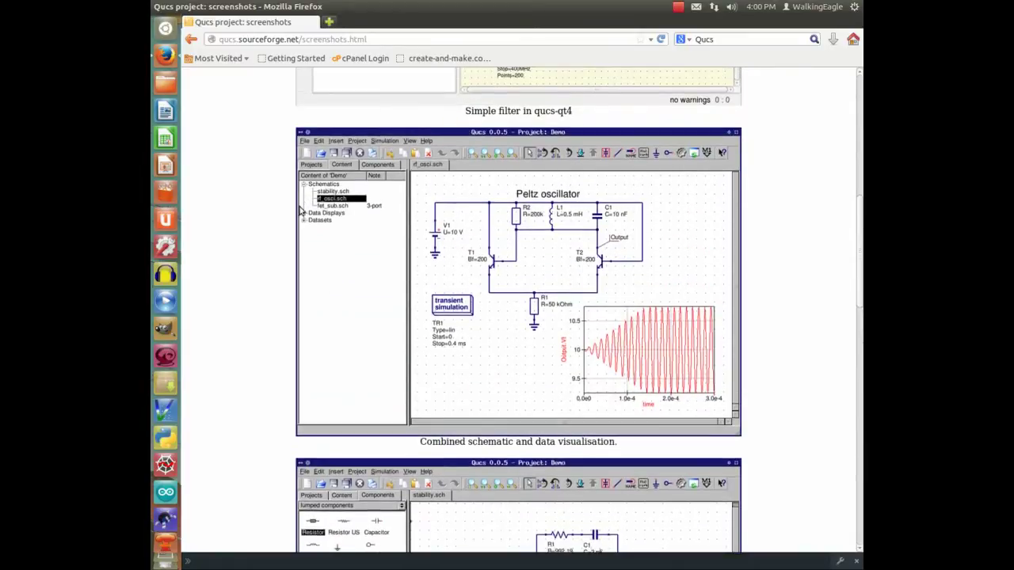
pyautogui.scroll(7, 301, 210)
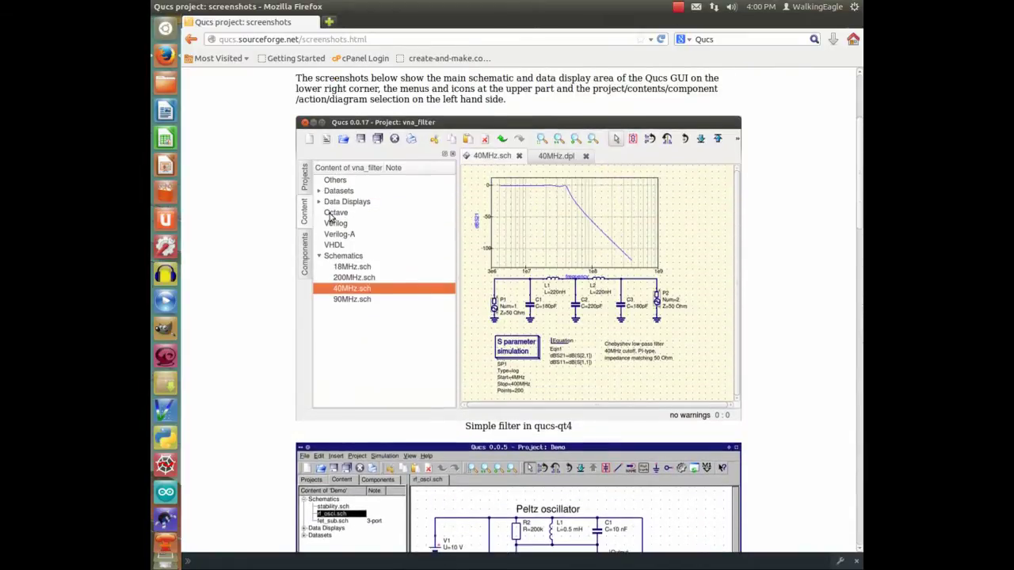
pyautogui.scroll(3, 331, 218)
pyautogui.scroll(1, 224, 280)
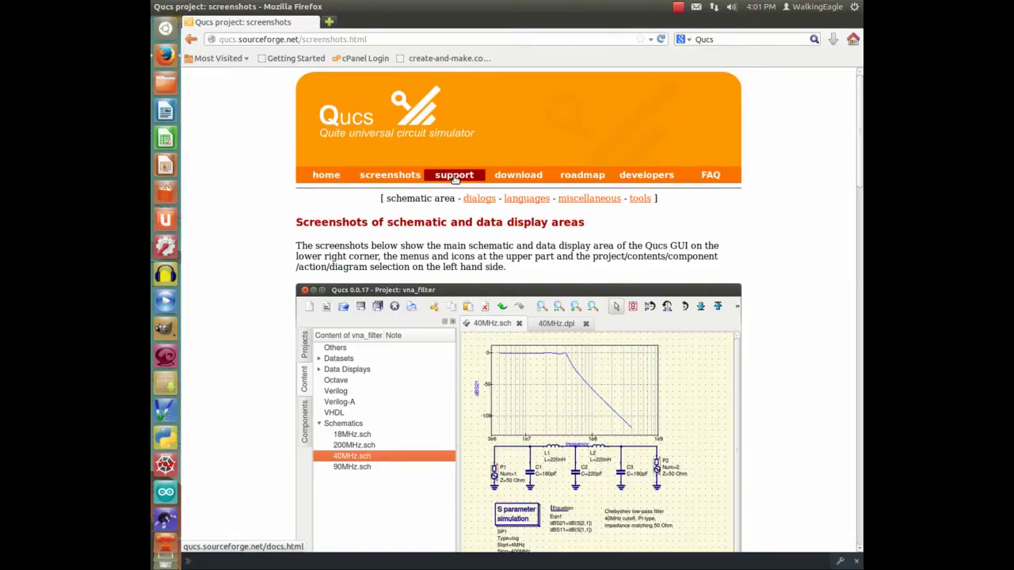
# Step: Open the Qucs support page (docs.html) and browse its user manual and tutorial list
pyautogui.click(455, 178)
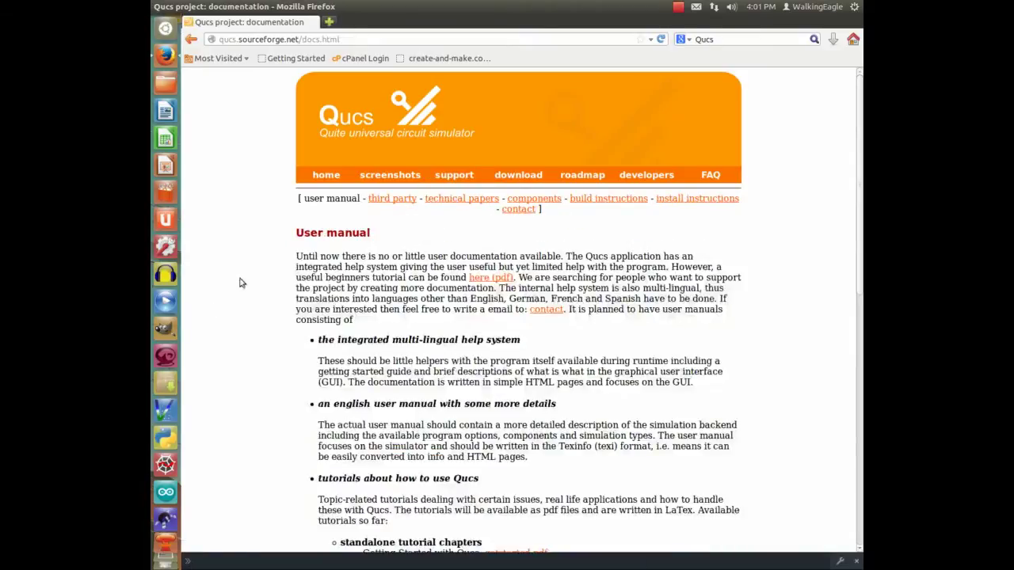
pyautogui.scroll(-6, 265, 253)
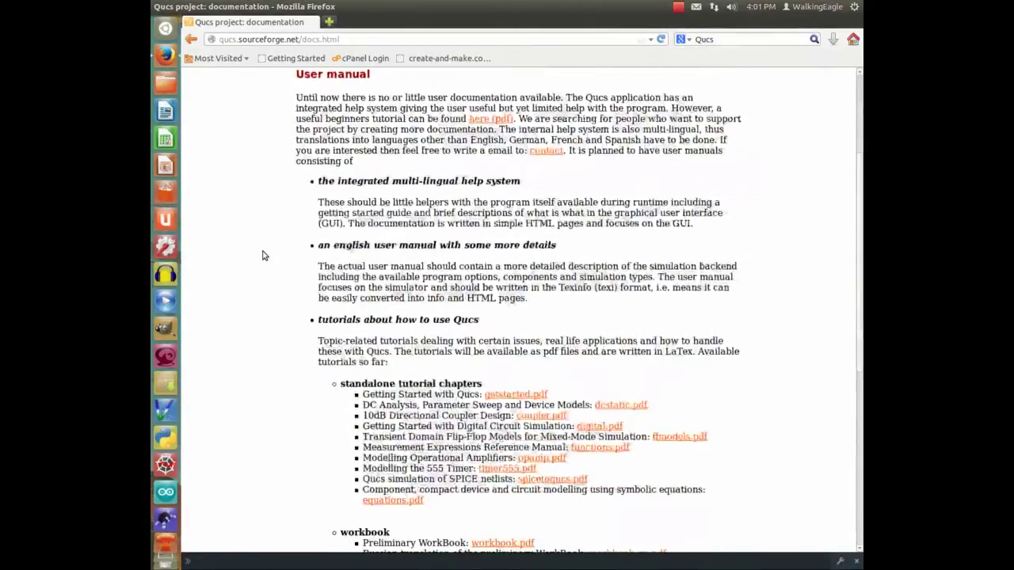
pyautogui.scroll(-5, 265, 253)
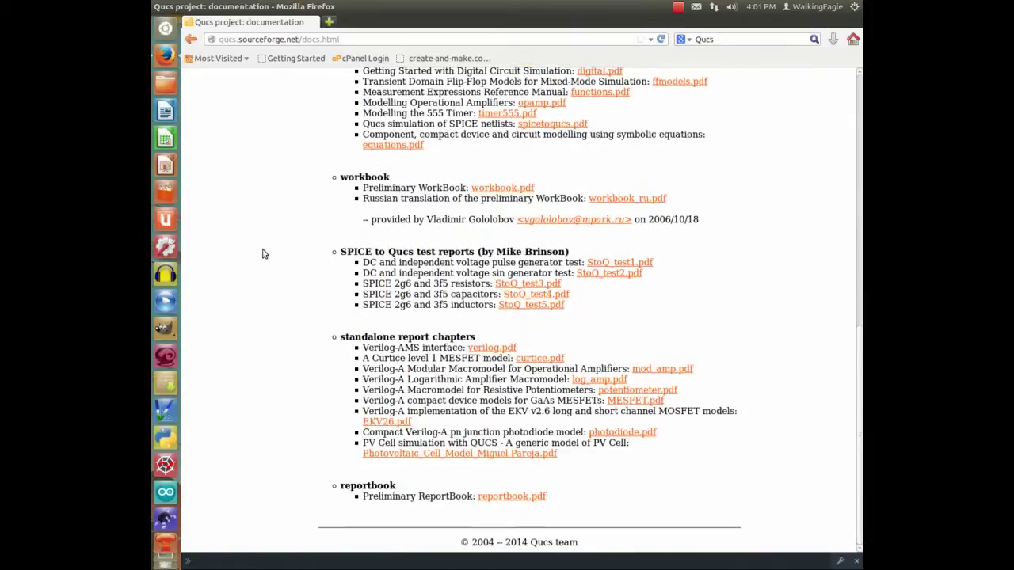
pyautogui.scroll(10, 264, 254)
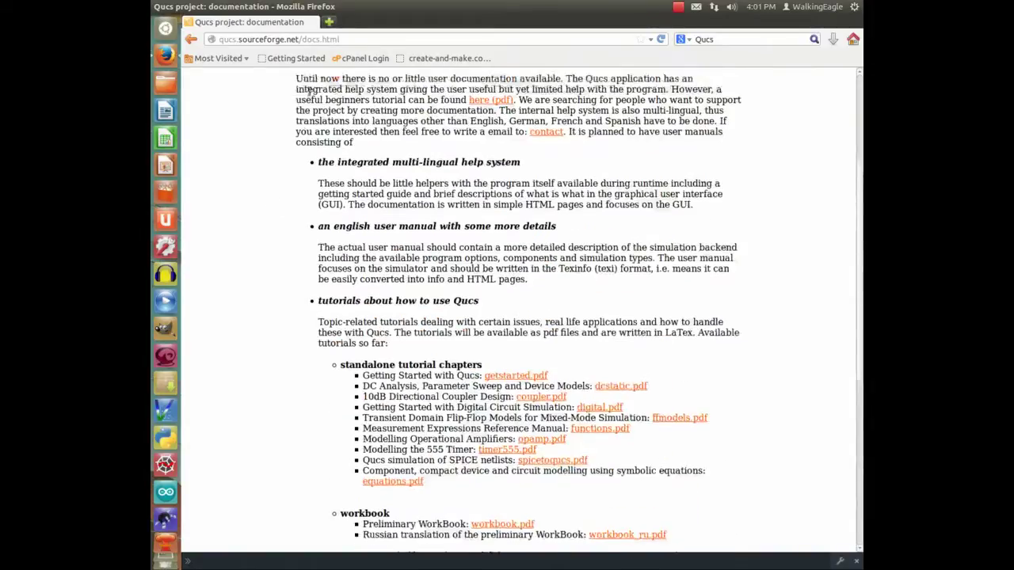
pyautogui.scroll(1, 258, 164)
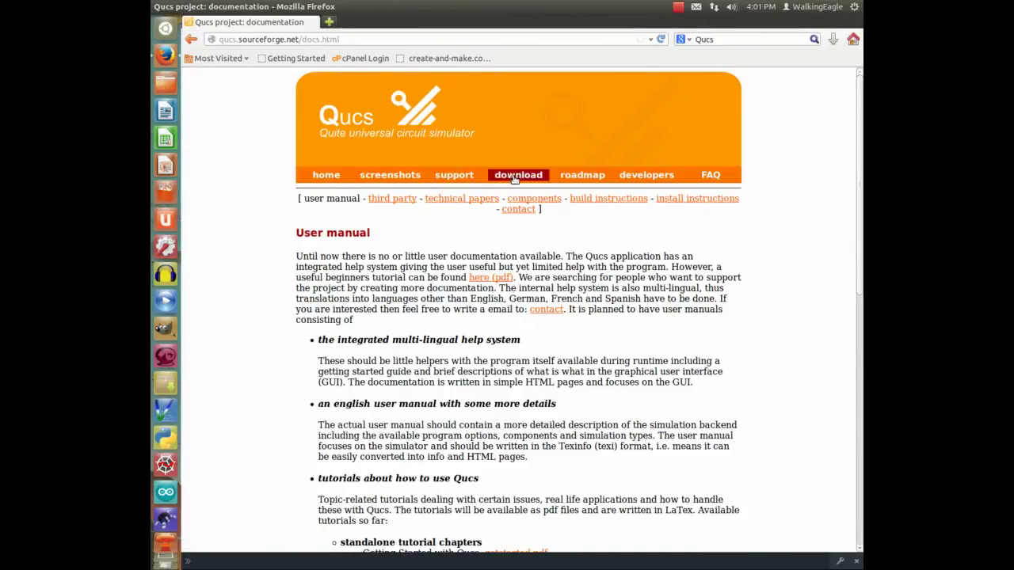
# Step: Open the Qucs download page and review the 0.0.17 source, binaries and Ubuntu PPA sections
pyautogui.click(515, 176)
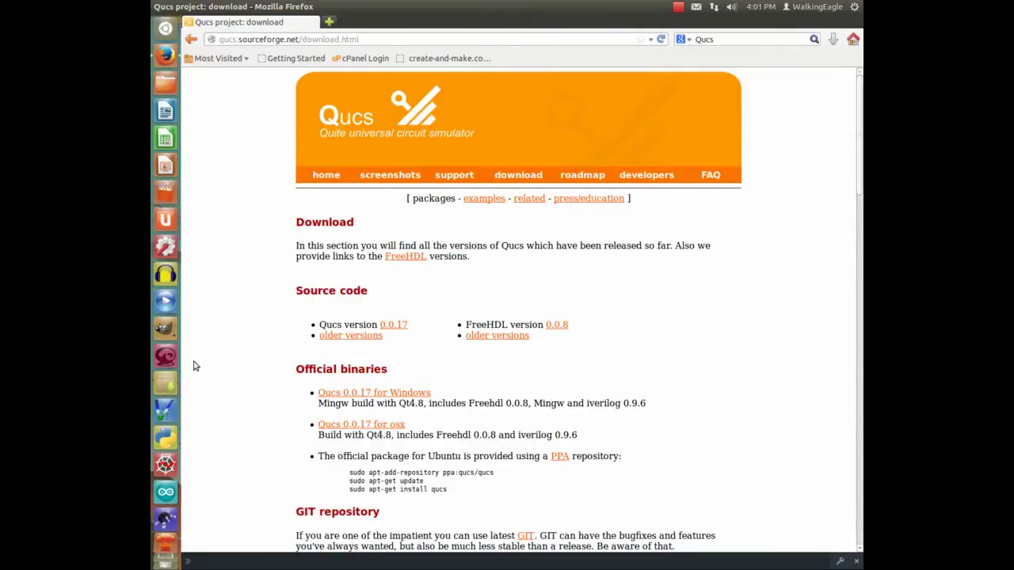
pyautogui.scroll(-2, 260, 215)
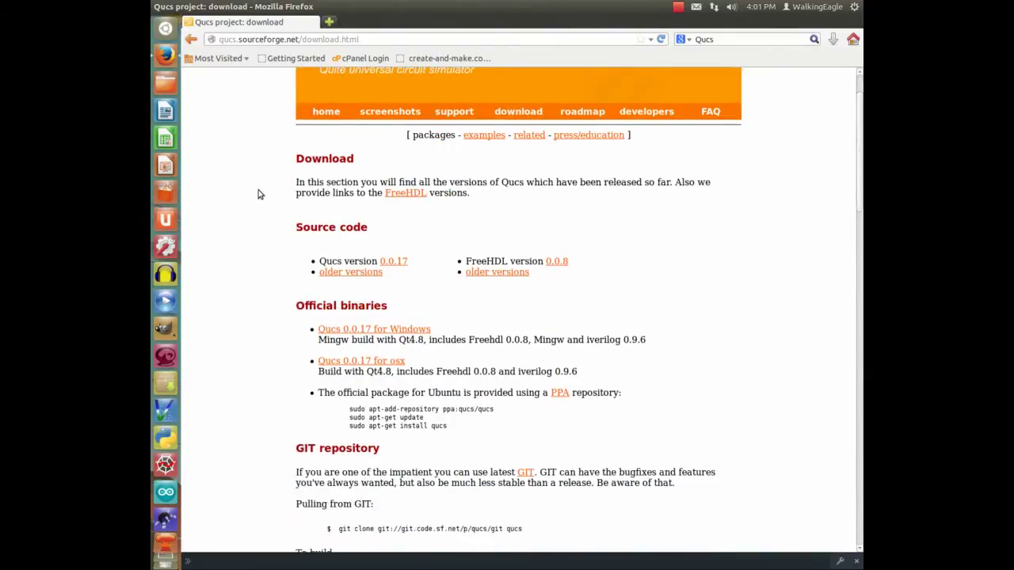
pyautogui.scroll(2, 264, 190)
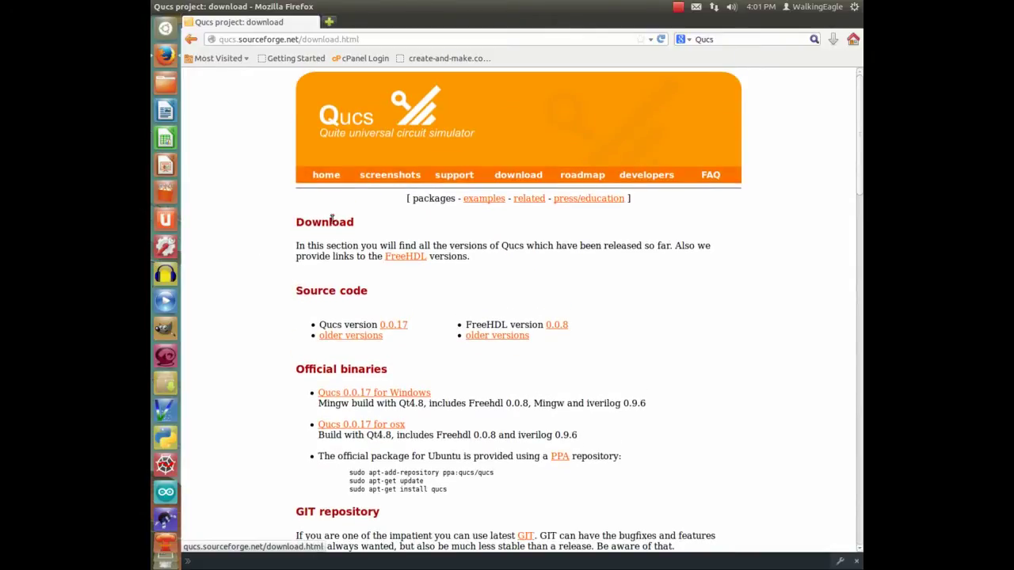
pyautogui.scroll(-4, 210, 343)
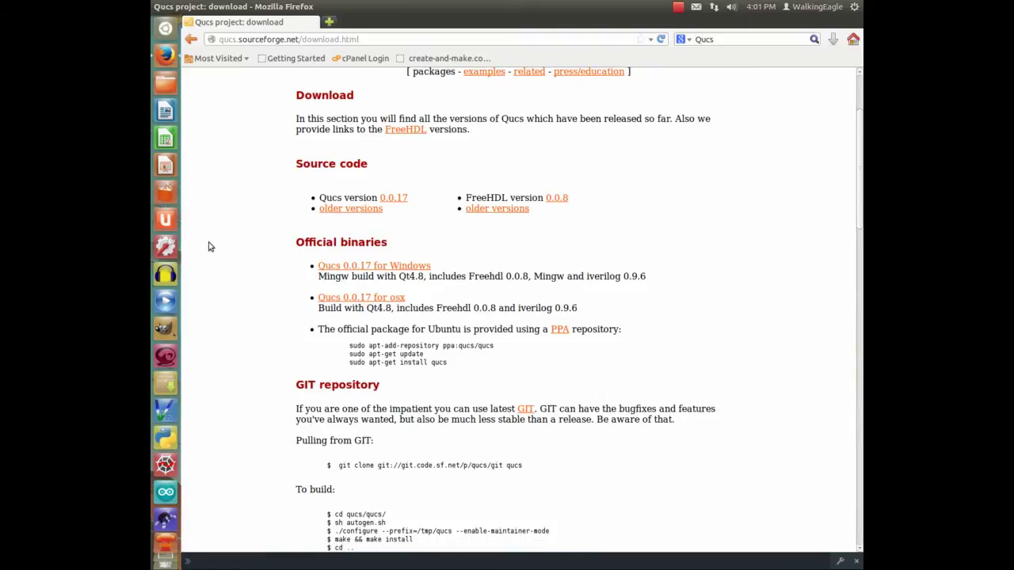
pyautogui.scroll(1, 205, 247)
pyautogui.scroll(-1, 203, 251)
pyautogui.scroll(-8, 203, 250)
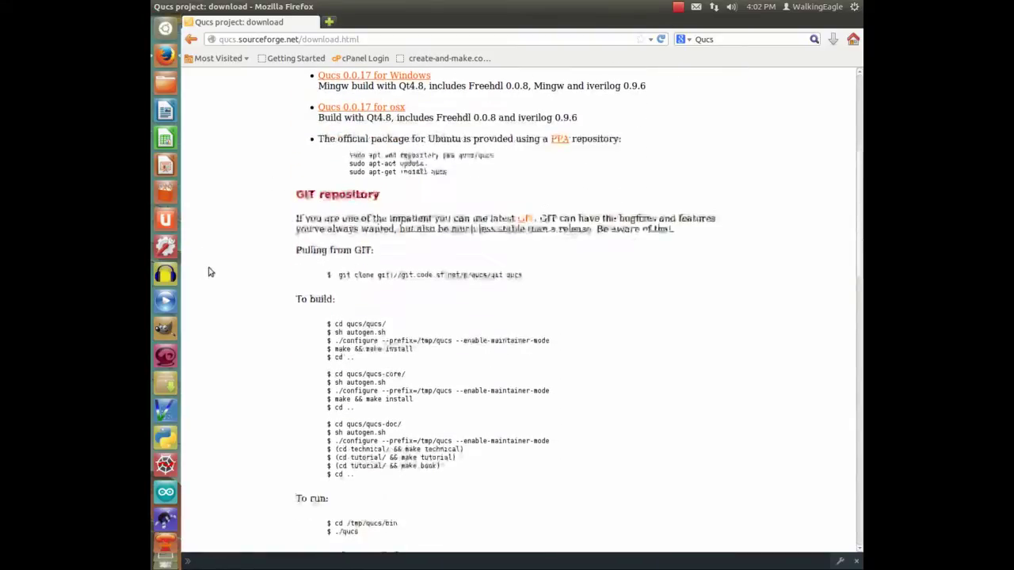
pyautogui.scroll(12, 227, 230)
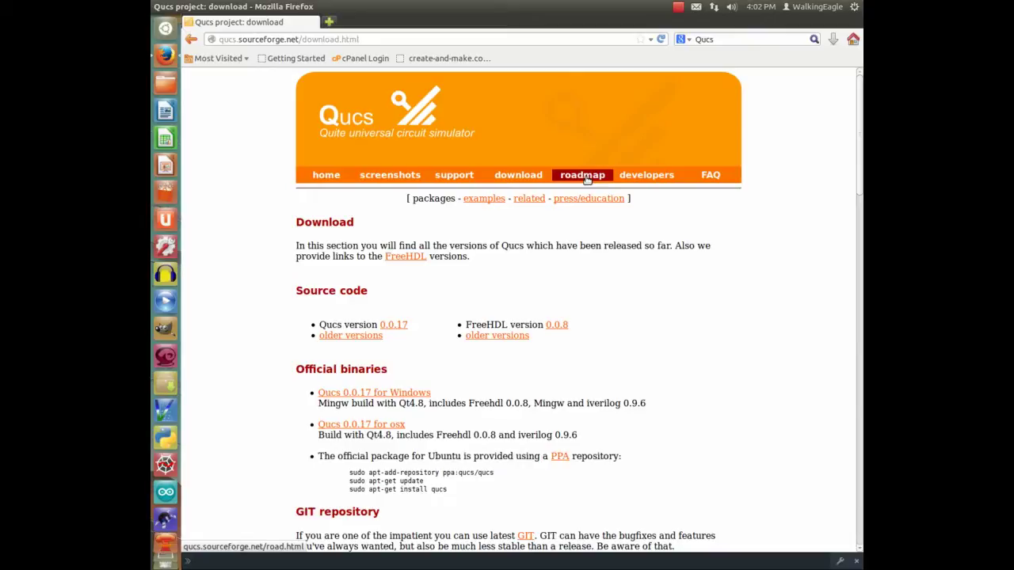
# Step: Open the Qucs roadmap page (road.html) and read through development Stages 1–5
pyautogui.click(587, 178)
pyautogui.scroll(-5, 223, 315)
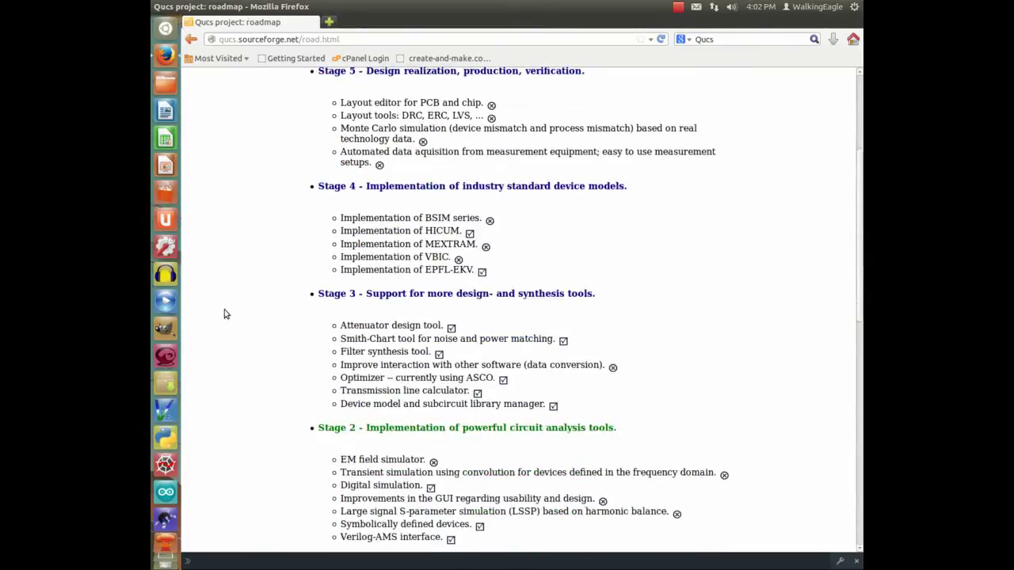
pyautogui.scroll(-2, 603, 336)
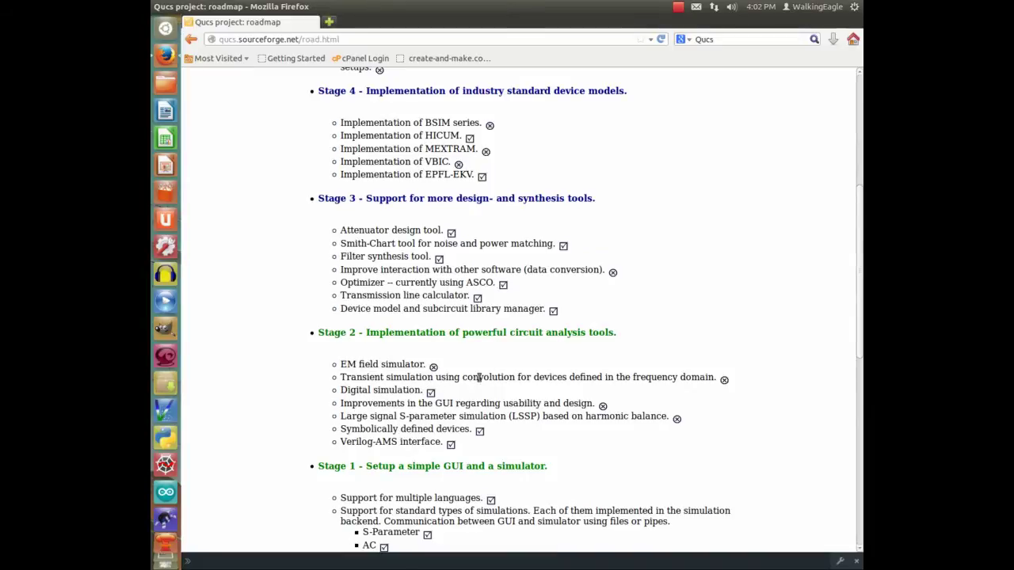
pyautogui.scroll(-4, 479, 379)
pyautogui.scroll(4, 444, 317)
pyautogui.scroll(2, 419, 252)
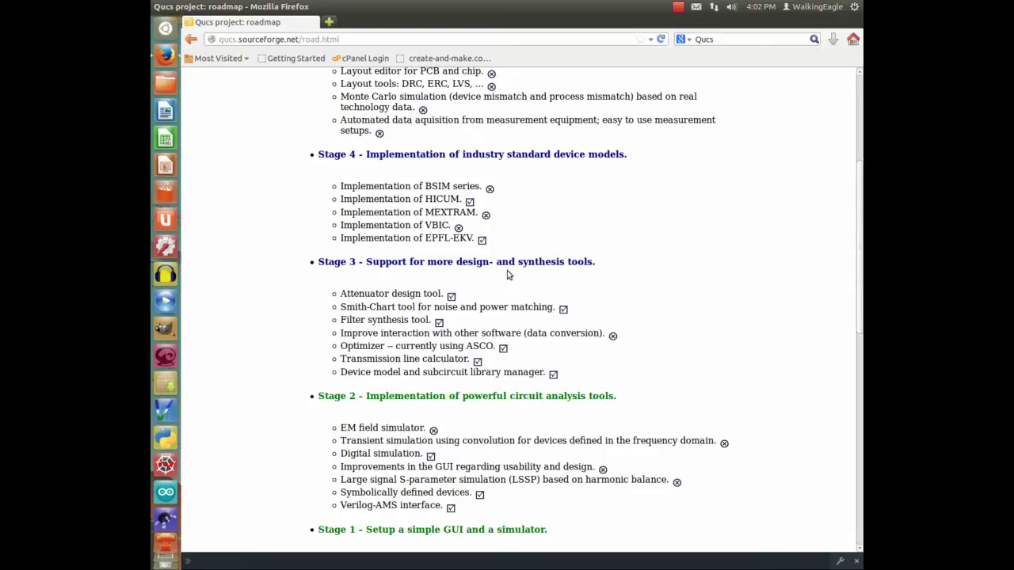
pyautogui.scroll(1, 468, 259)
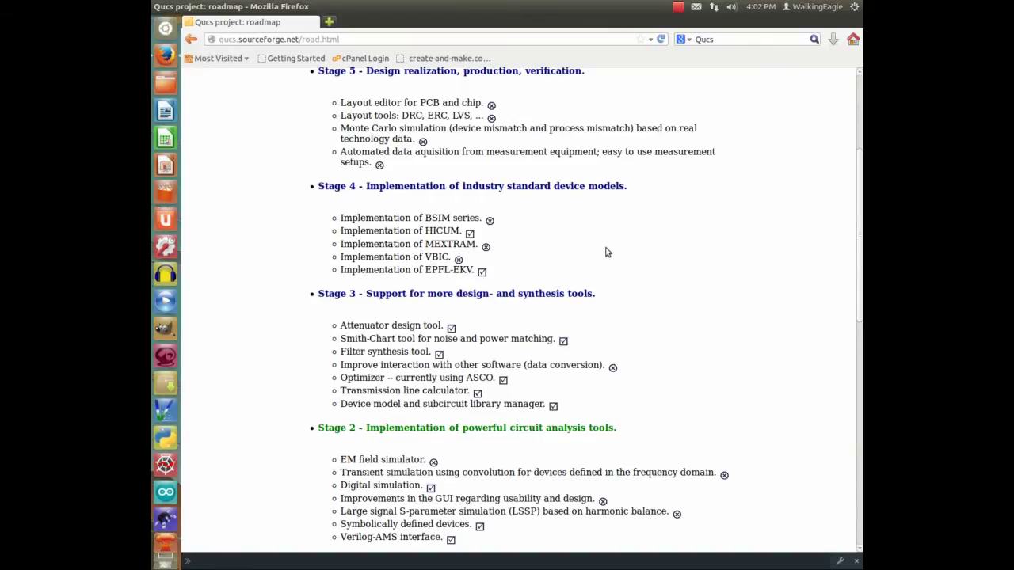
pyautogui.scroll(1, 607, 252)
pyautogui.scroll(5, 546, 281)
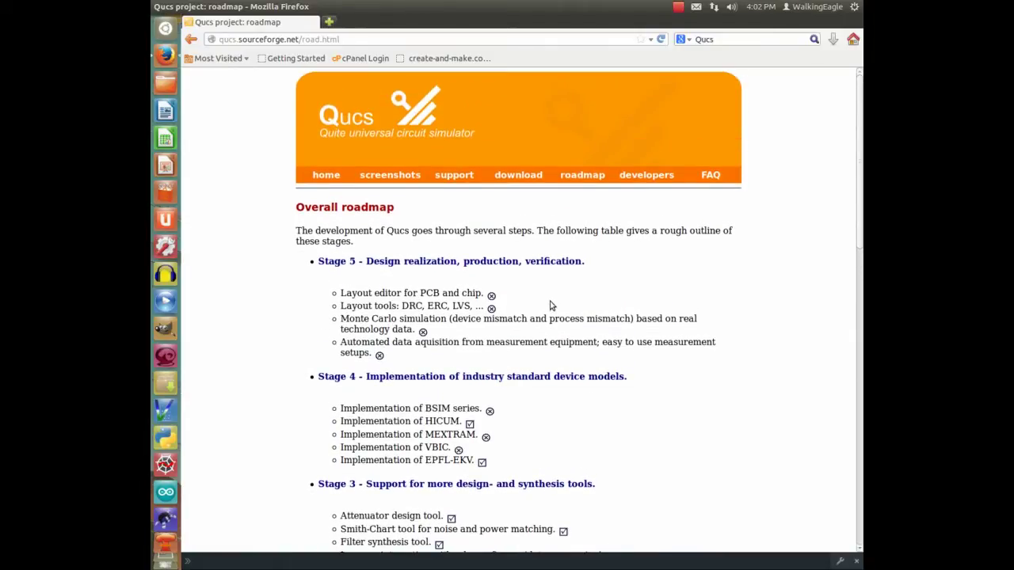
pyautogui.scroll(-3, 555, 301)
pyautogui.scroll(-2, 696, 280)
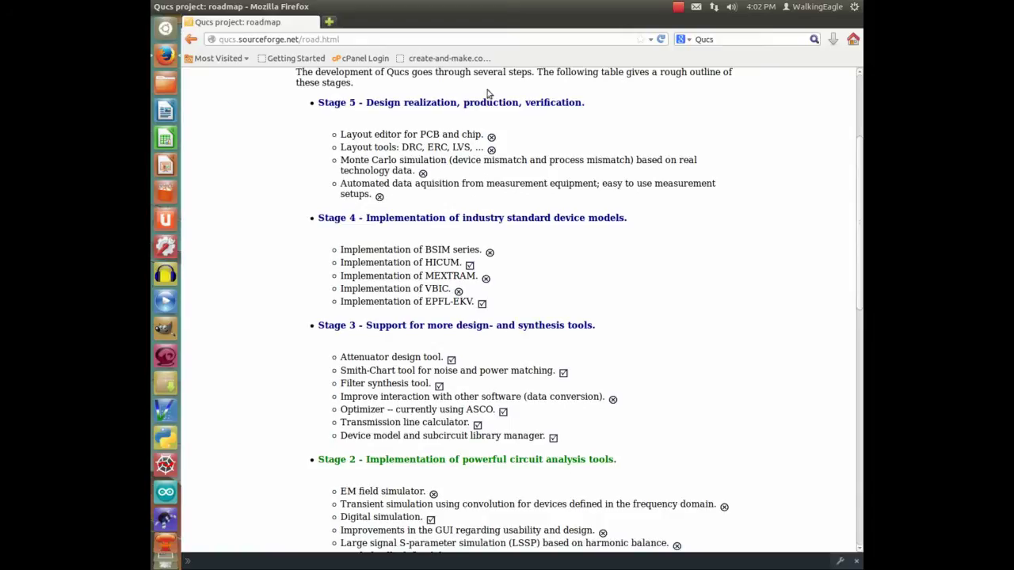
pyautogui.scroll(-10, 465, 276)
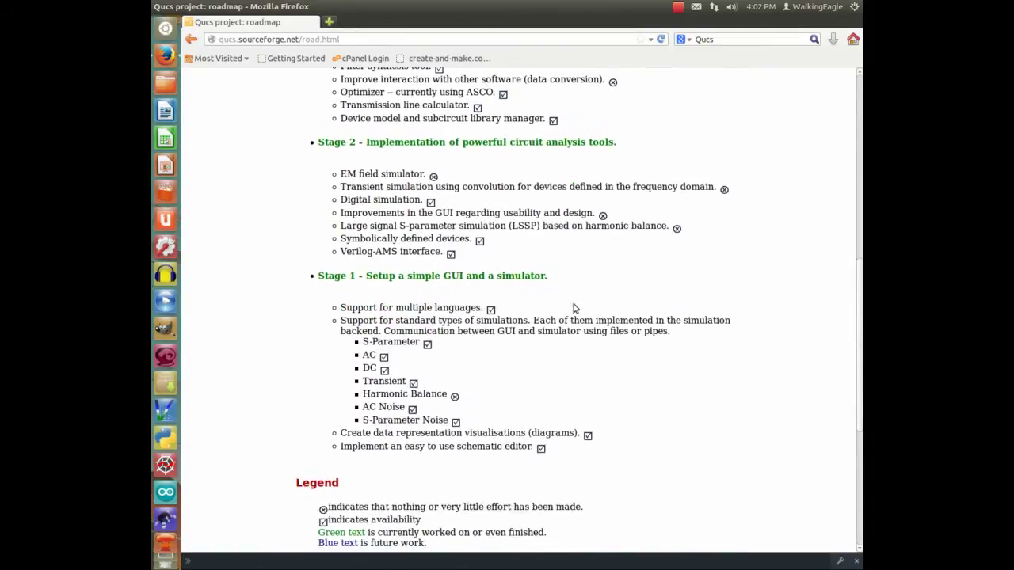
pyautogui.scroll(3, 543, 335)
pyautogui.scroll(10, 565, 350)
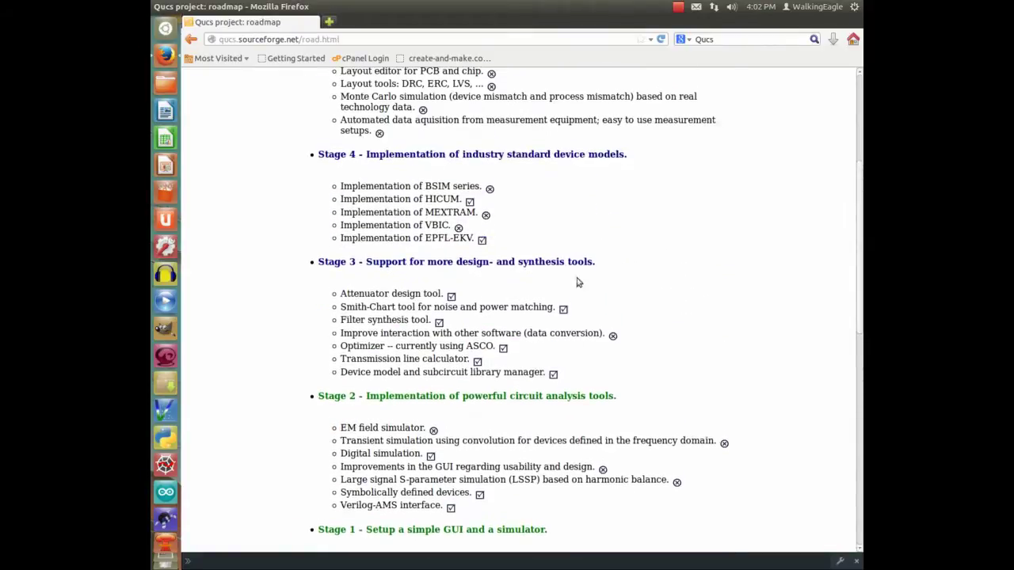
pyautogui.scroll(2, 522, 234)
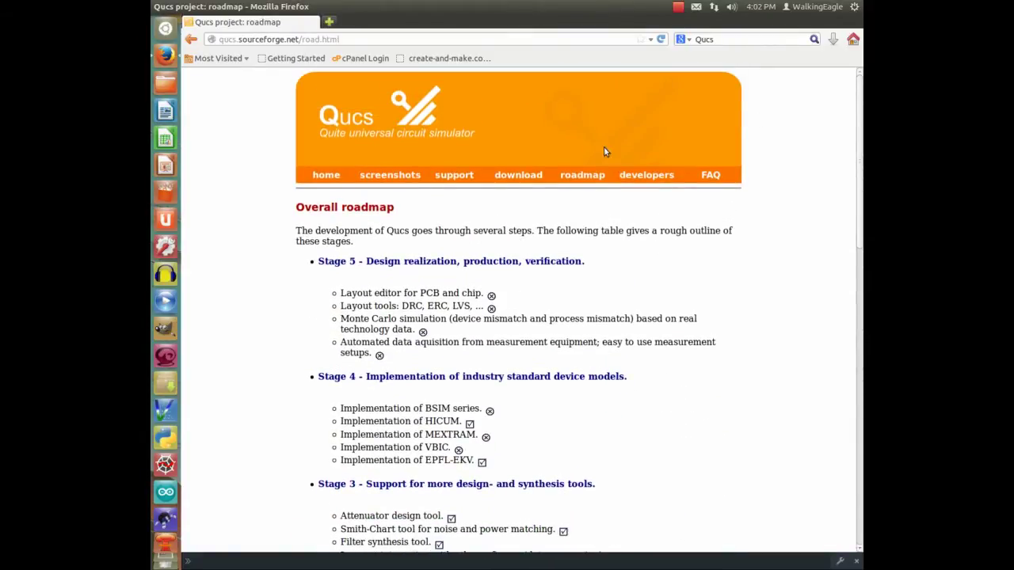
# Step: Open the Qucs developers page (devs.html) and browse the developer team, translators and Joining us section
pyautogui.click(644, 177)
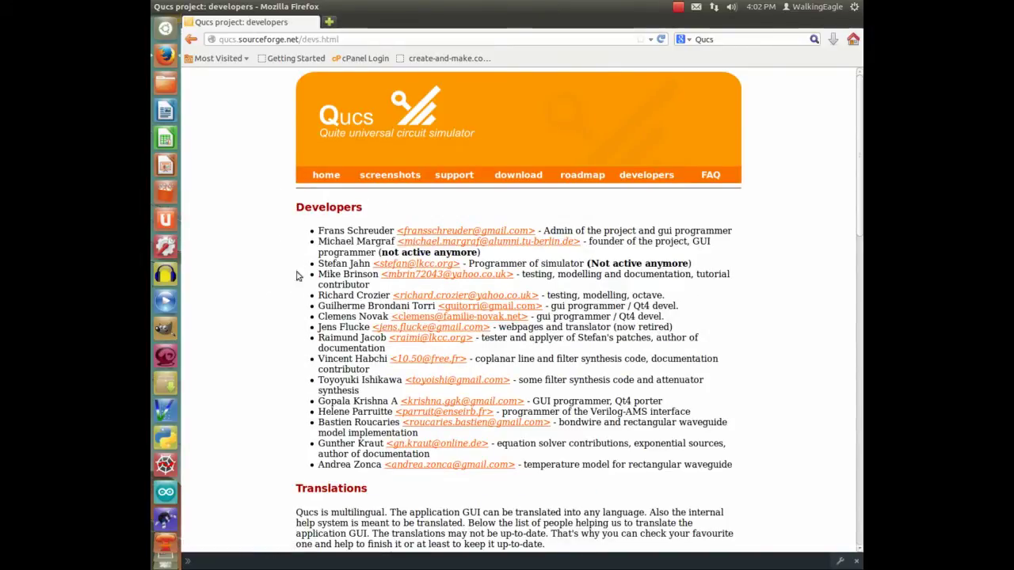
pyautogui.scroll(-3, 267, 318)
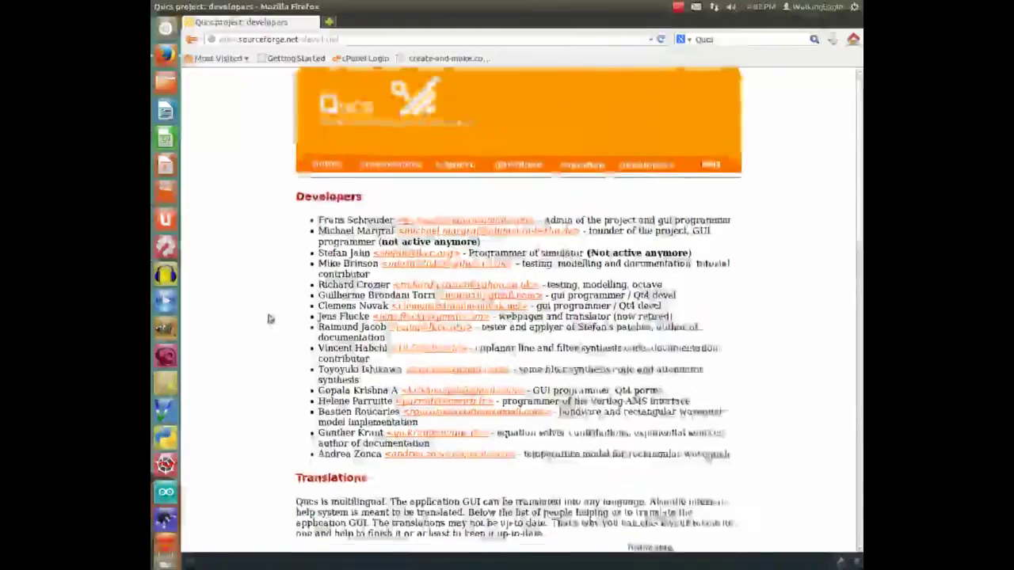
pyautogui.scroll(-5, 267, 319)
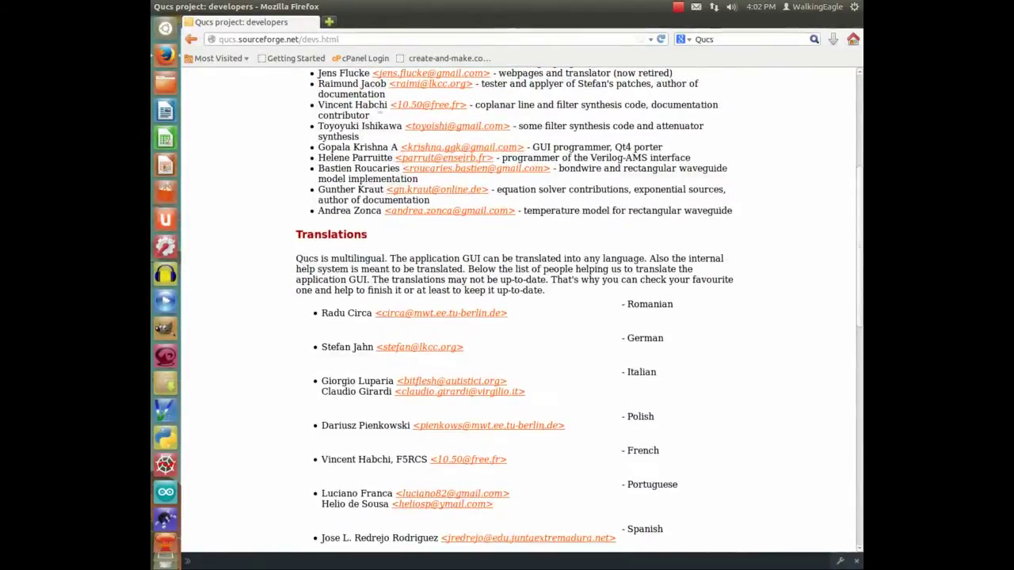
pyautogui.scroll(4, 385, 180)
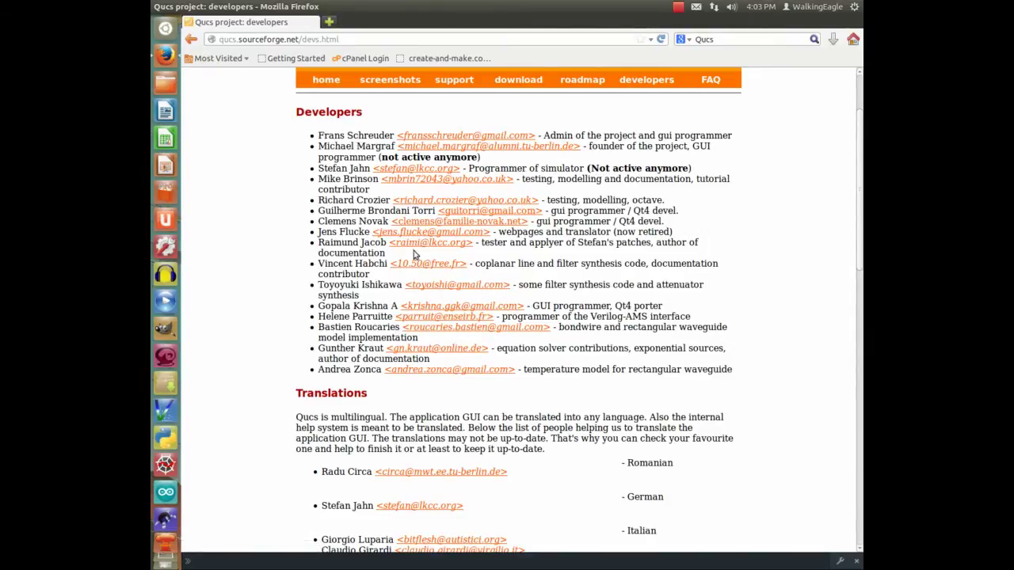
pyautogui.scroll(-1, 413, 251)
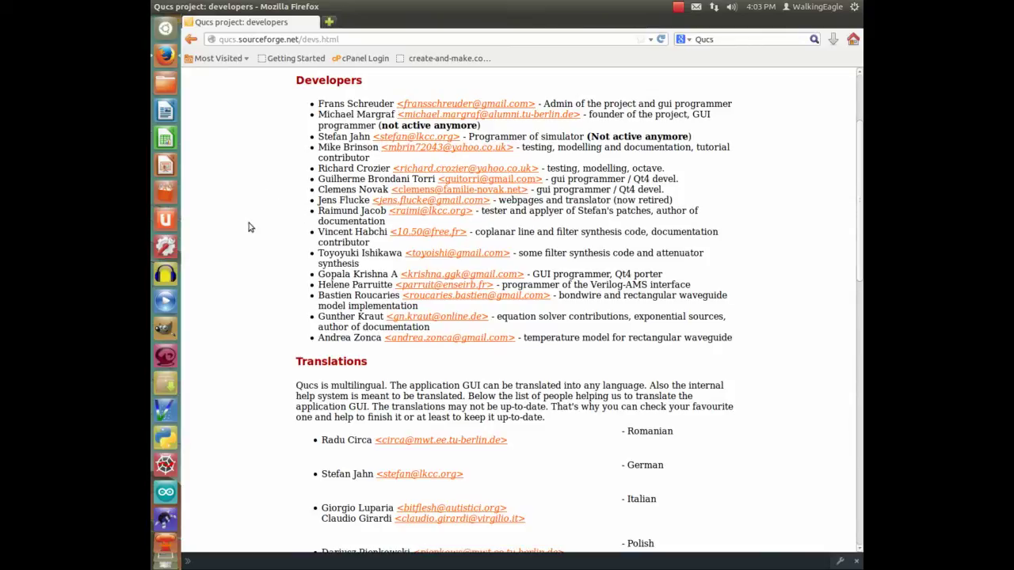
pyautogui.scroll(-4, 255, 284)
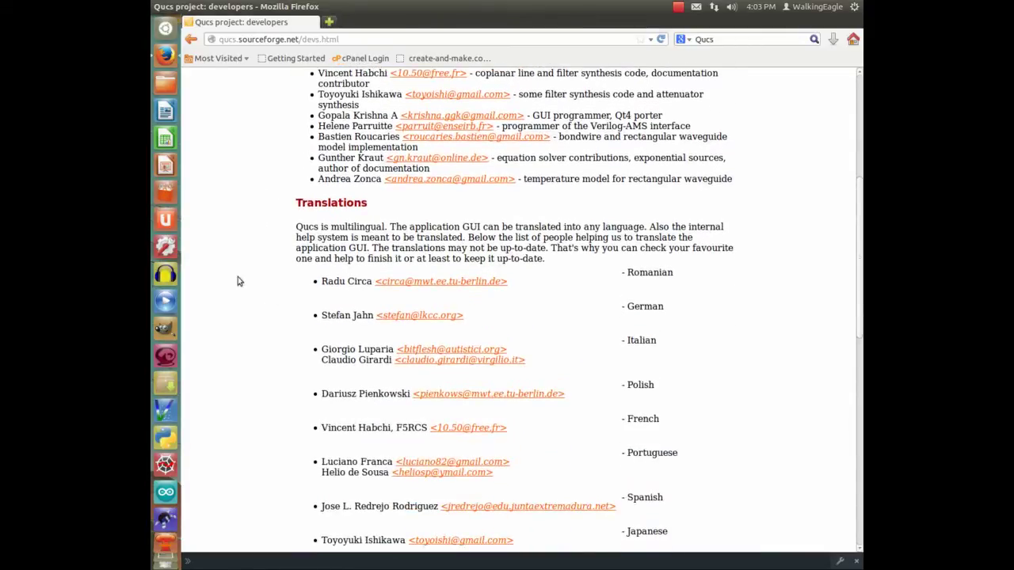
pyautogui.scroll(-2, 282, 274)
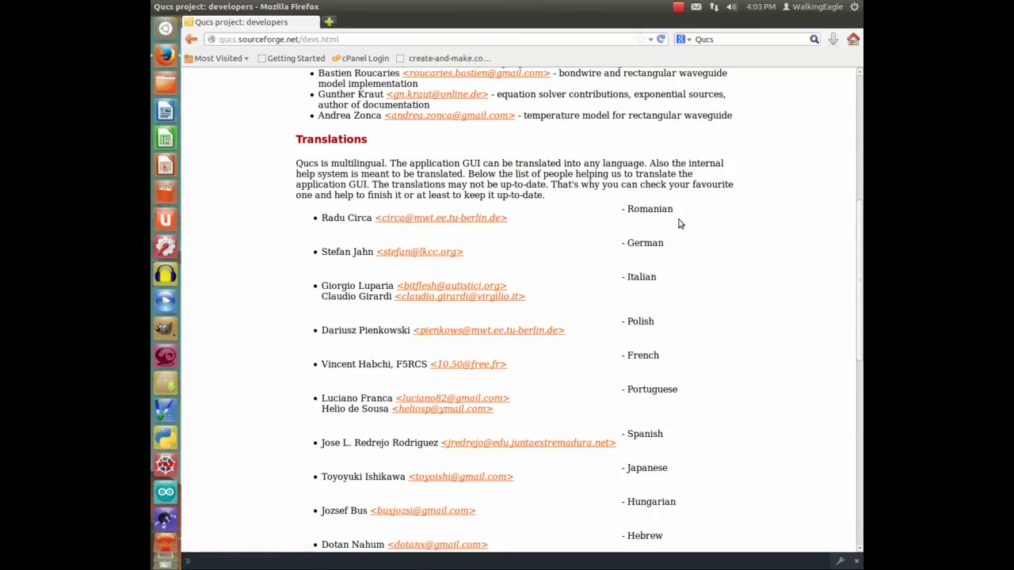
pyautogui.scroll(-6, 568, 357)
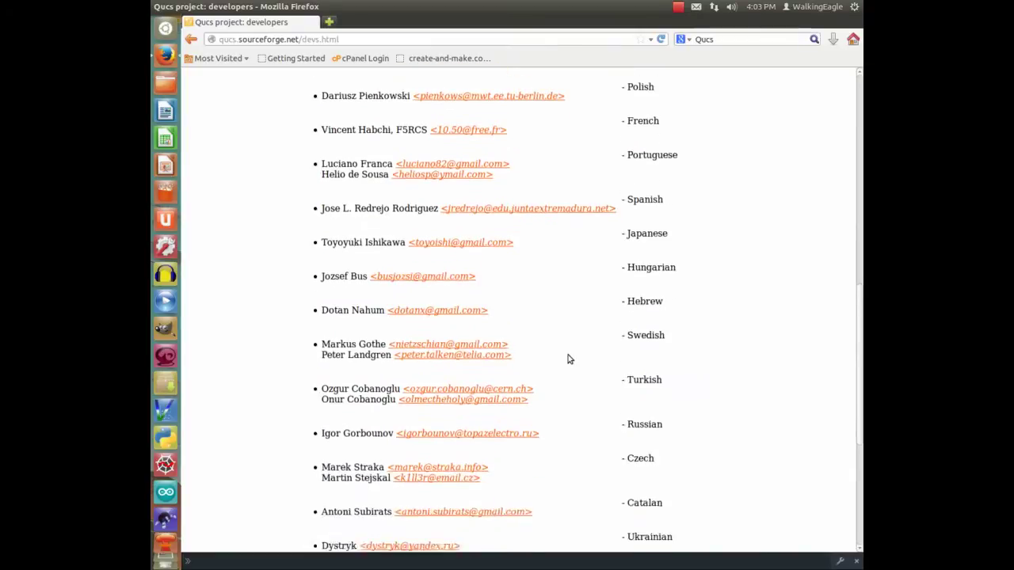
pyautogui.scroll(-4, 568, 359)
pyautogui.scroll(2, 575, 376)
pyautogui.scroll(9, 585, 371)
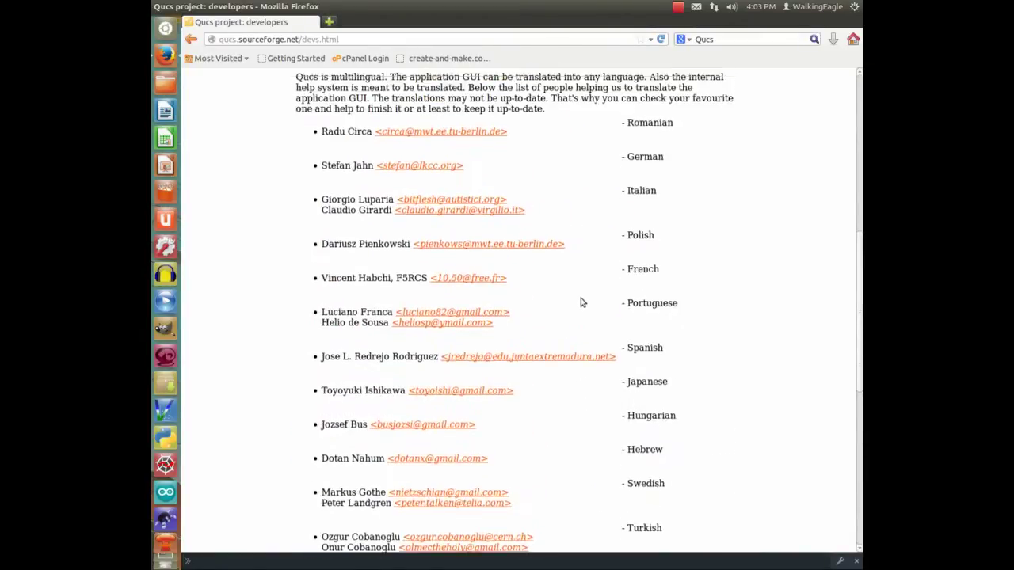
pyautogui.scroll(2, 576, 298)
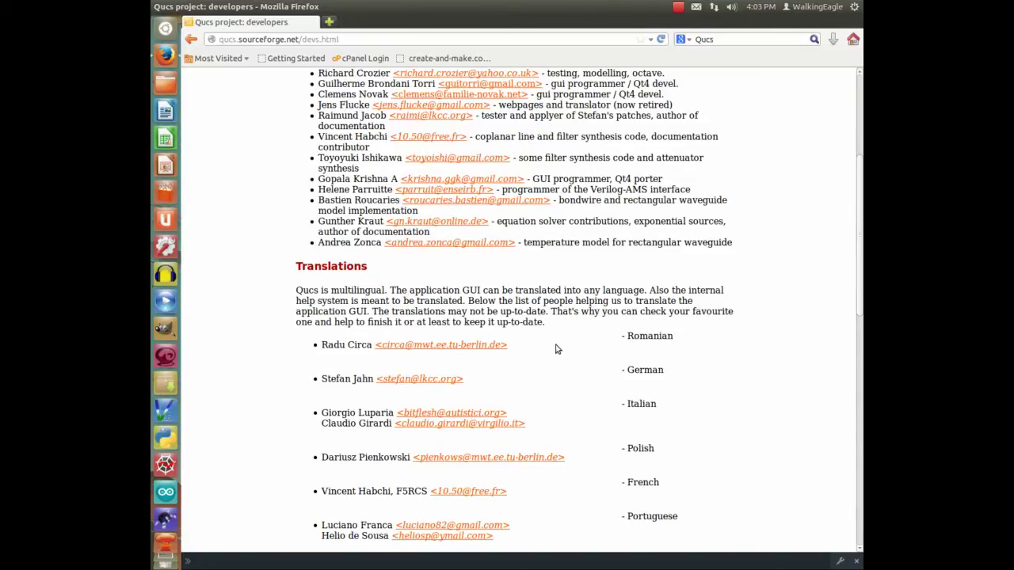
pyautogui.scroll(-3, 554, 346)
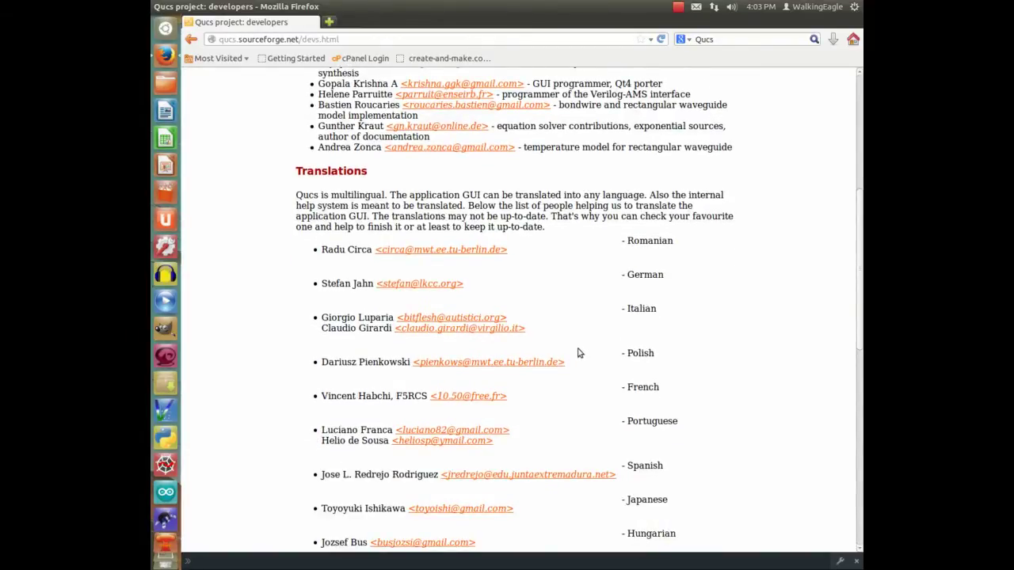
pyautogui.scroll(-7, 578, 353)
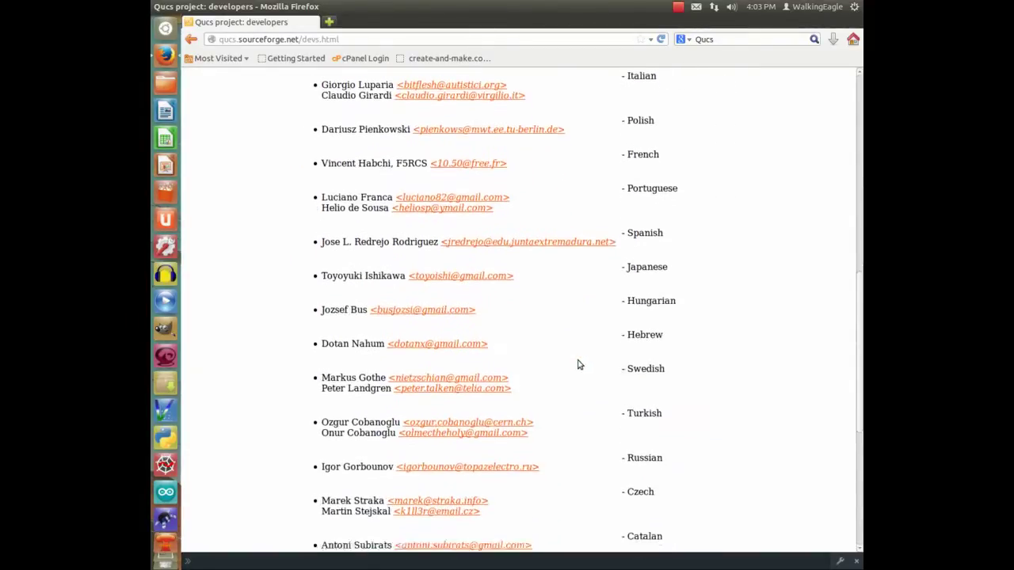
pyautogui.scroll(-7, 578, 365)
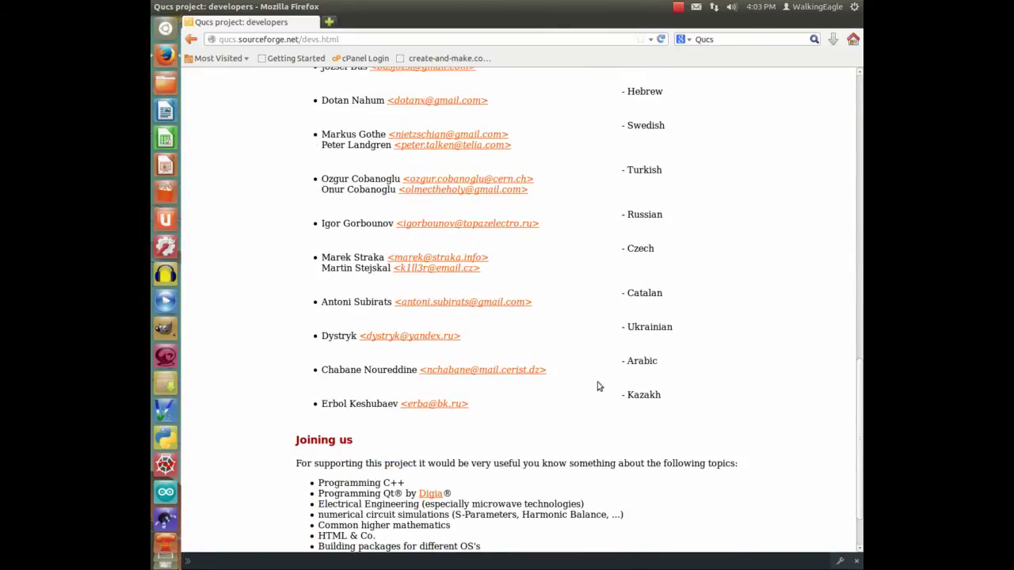
pyautogui.scroll(3, 600, 382)
pyautogui.scroll(3, 601, 378)
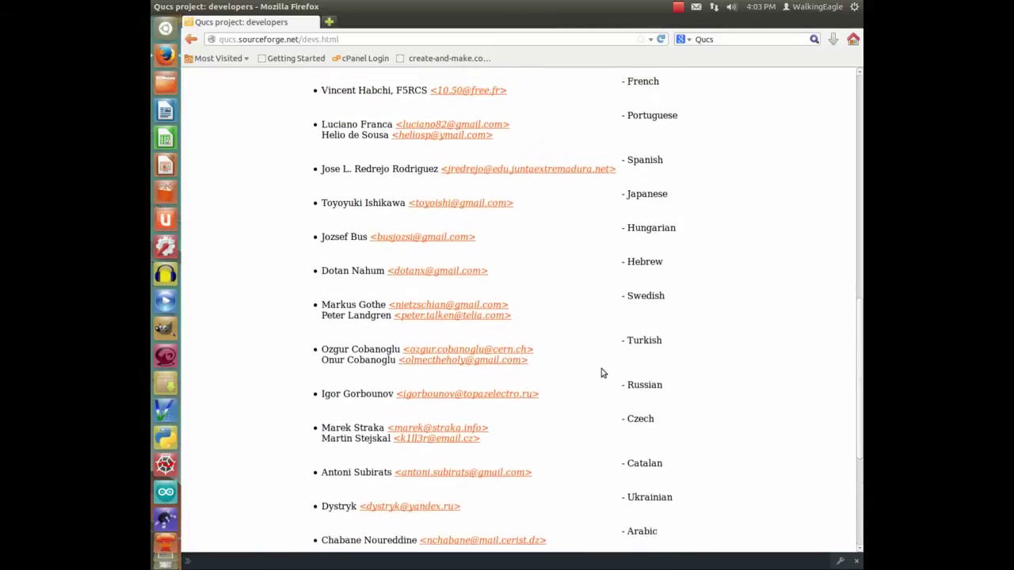
pyautogui.scroll(12, 601, 373)
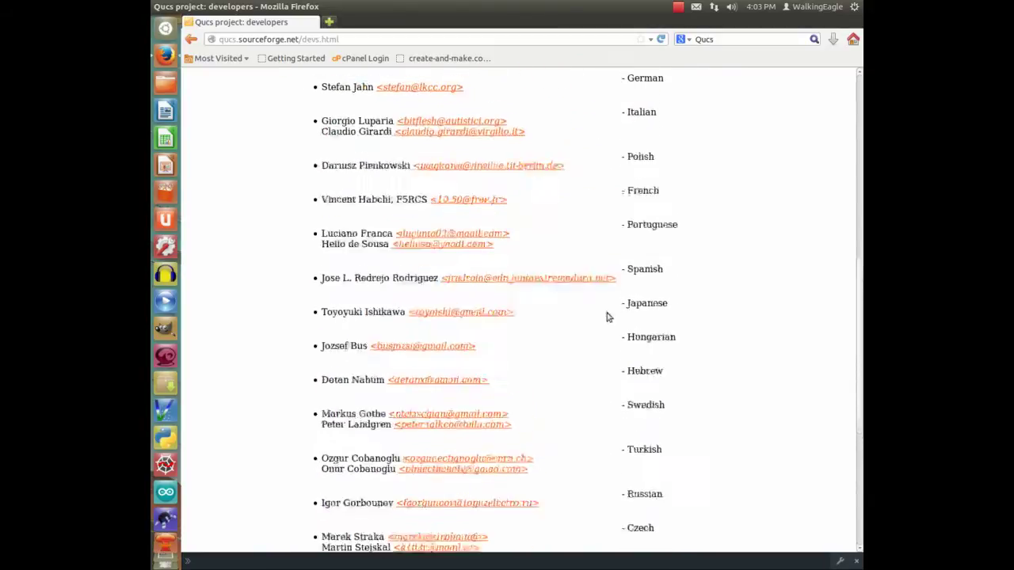
pyautogui.scroll(12, 589, 244)
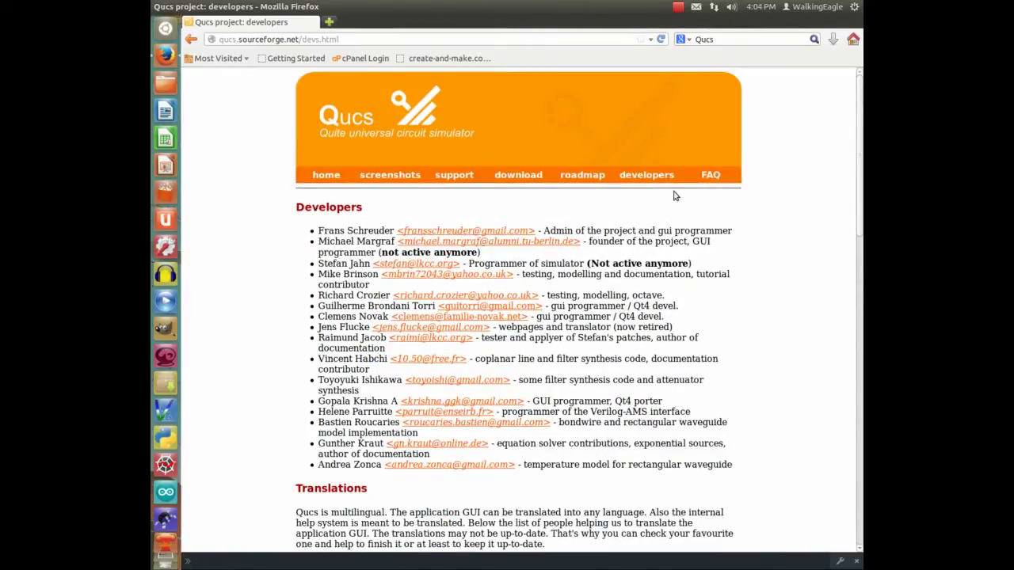
pyautogui.click(706, 176)
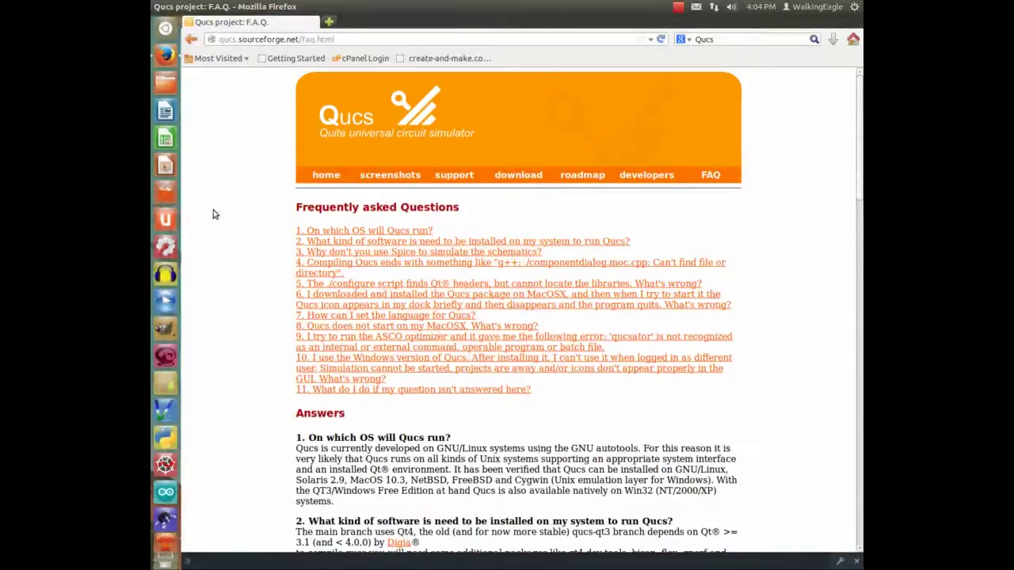
pyautogui.click(168, 194)
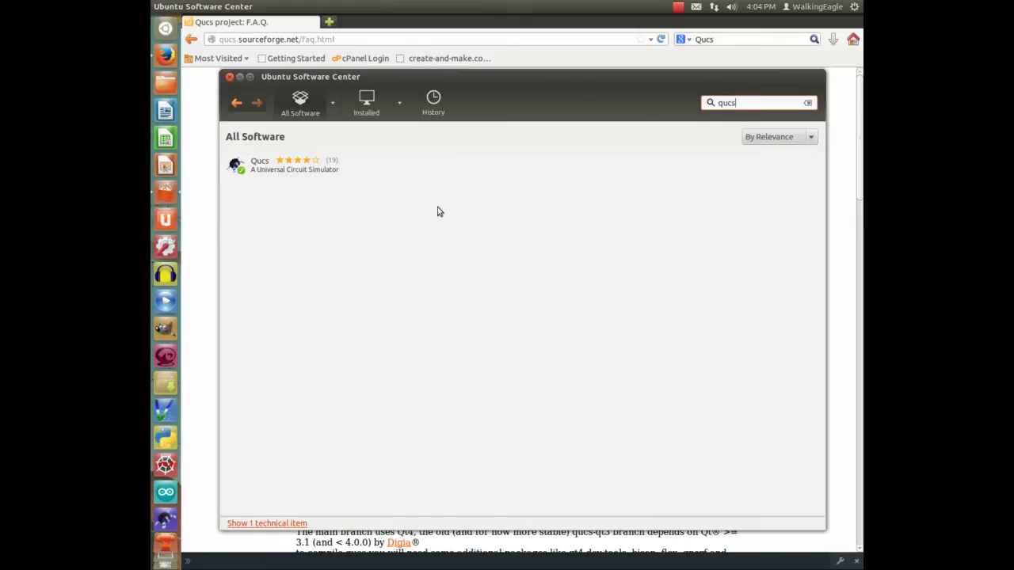
pyautogui.click(229, 77)
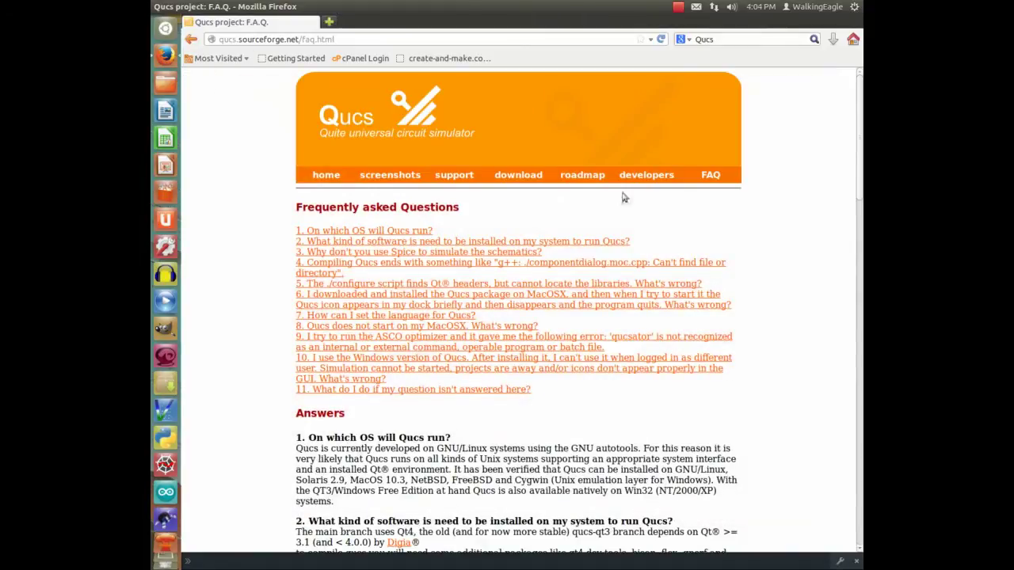
# Step: Return to the Qucs download page and scroll down to the GIT section
pyautogui.click(517, 175)
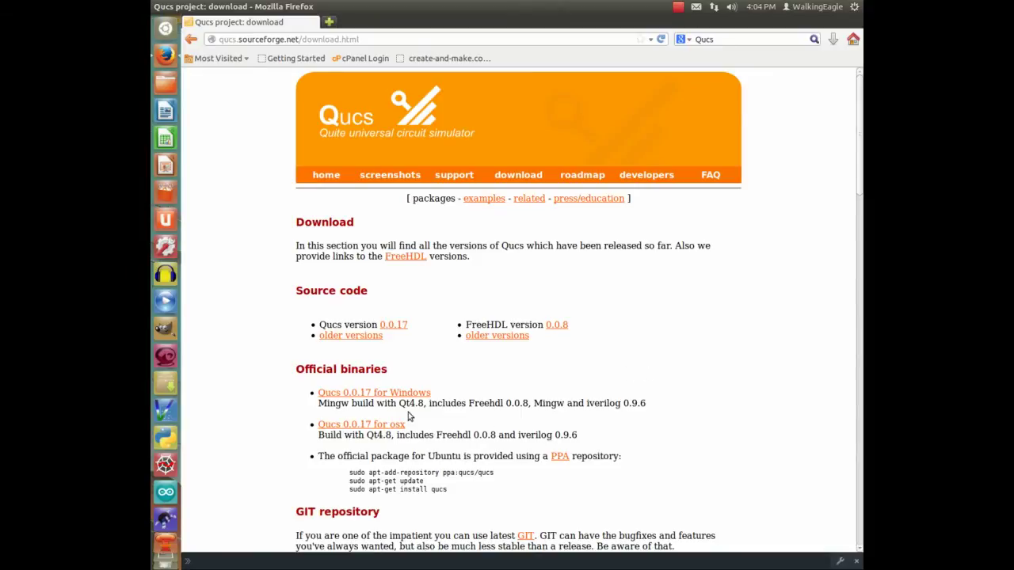
pyautogui.scroll(-4, 645, 264)
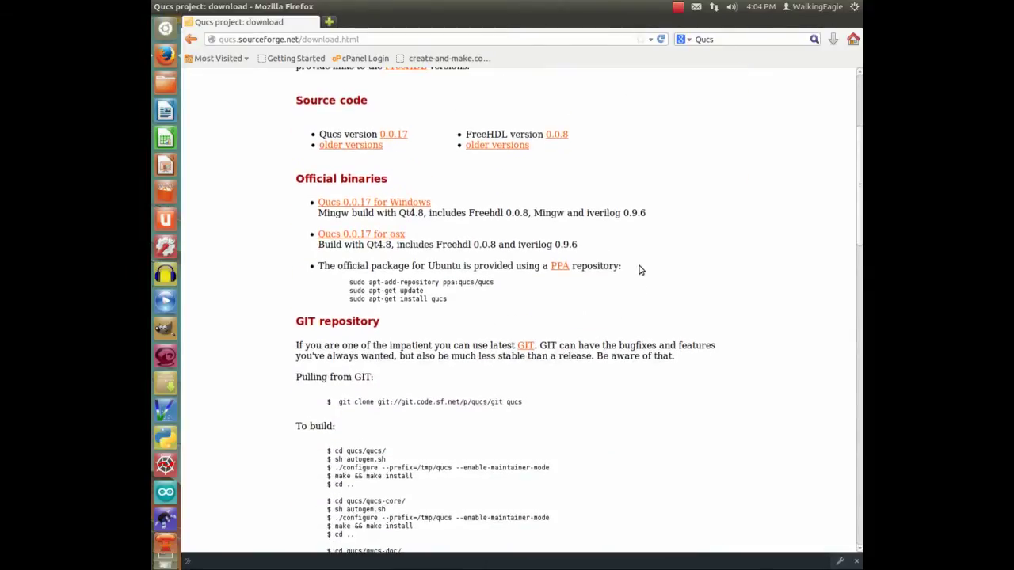
pyautogui.scroll(-2, 640, 270)
pyautogui.scroll(6, 616, 179)
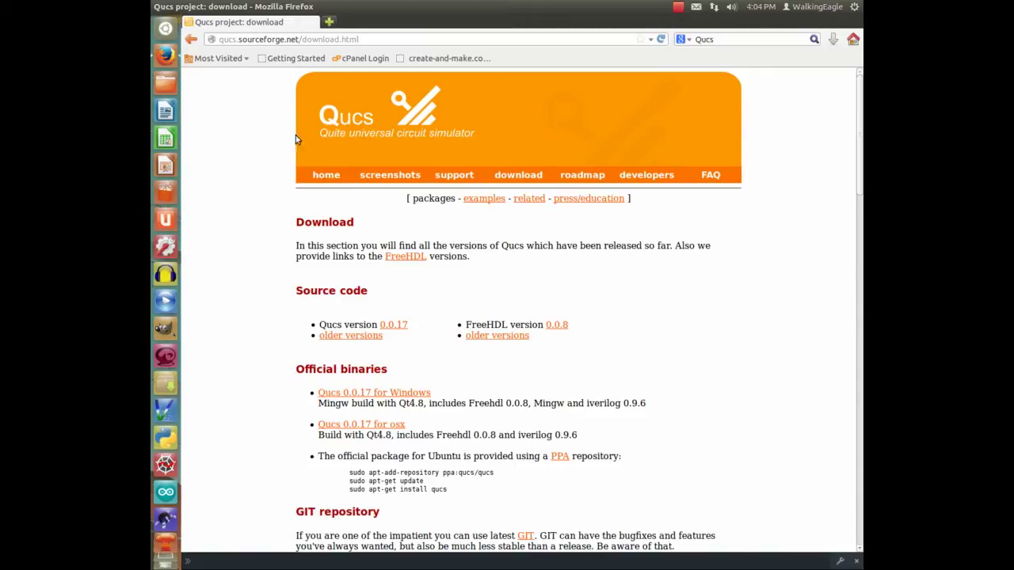
# Step: Reopen the Qucs screenshots page and view the vna_filter and Peltz oscillator examples
pyautogui.click(371, 178)
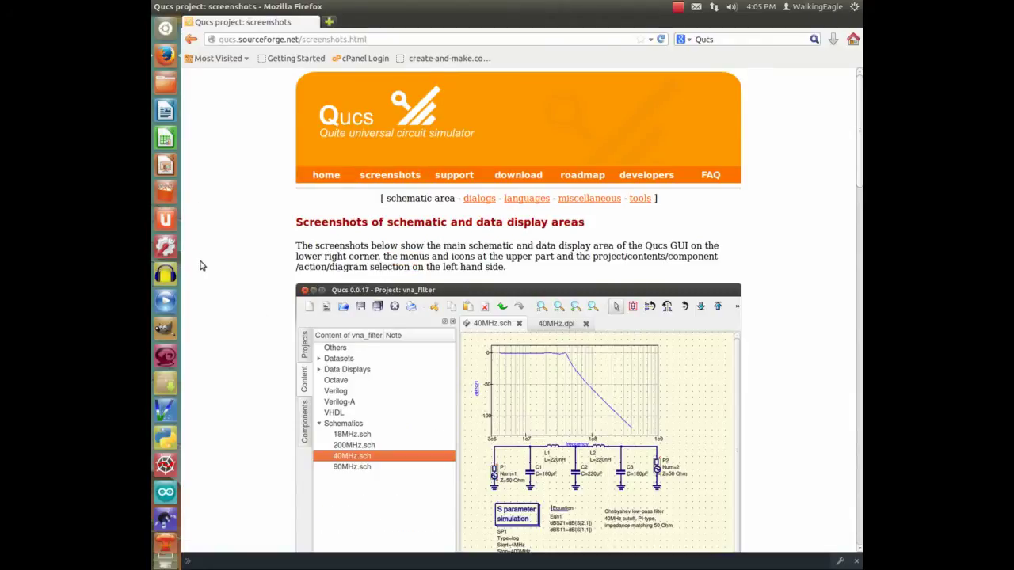
pyautogui.scroll(-10, 199, 270)
pyautogui.scroll(-4, 200, 275)
pyautogui.scroll(3, 200, 275)
pyautogui.scroll(7, 199, 275)
pyautogui.scroll(4, 200, 275)
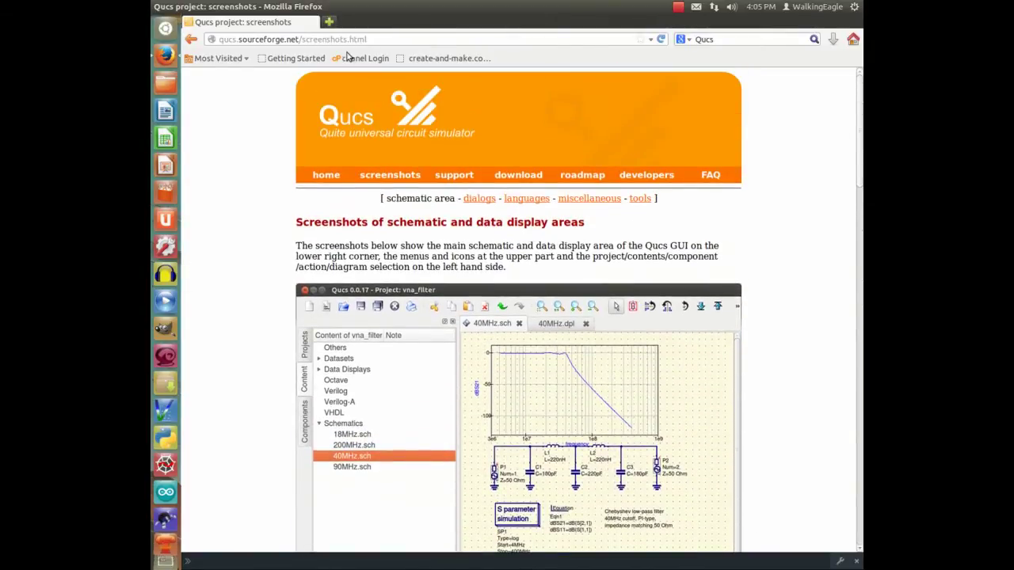
# Step: Launch Qucs and open the test2 project from the Projects tab
pyautogui.click(163, 512)
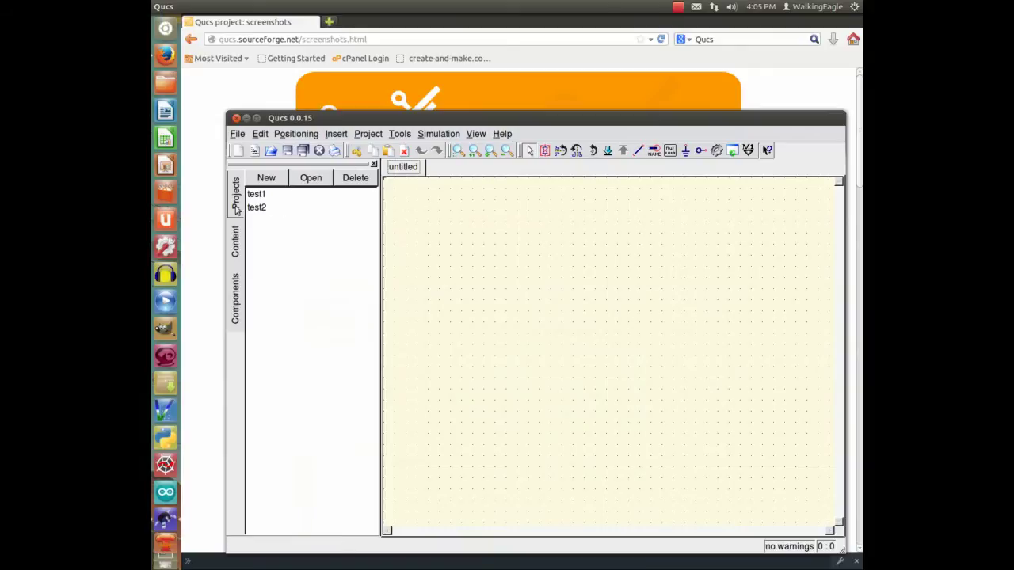
pyautogui.click(258, 205)
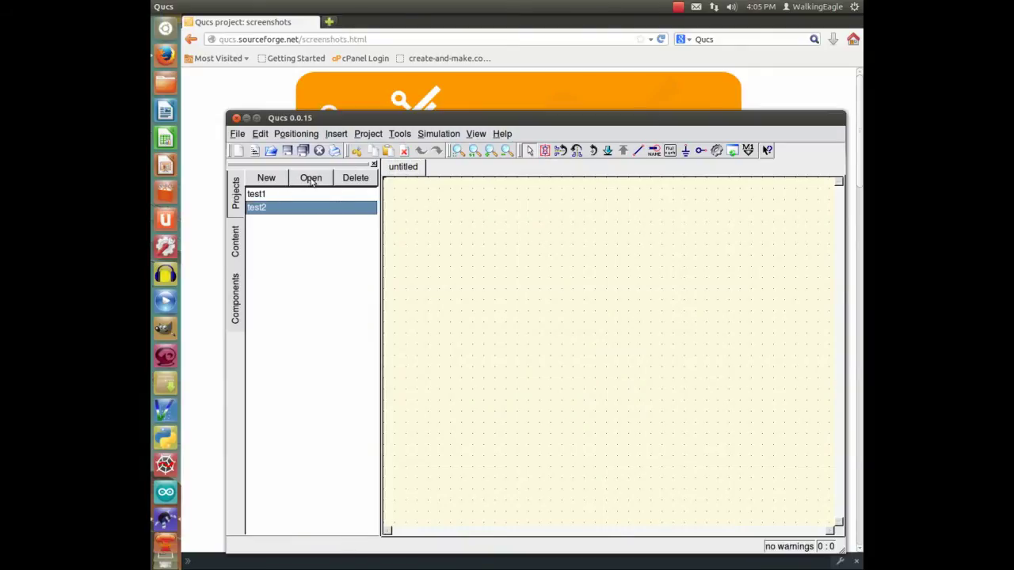
pyautogui.click(311, 179)
# Step: Open the test2.sch resistor-divider schematic with its DC simulation results
pyautogui.click(293, 208)
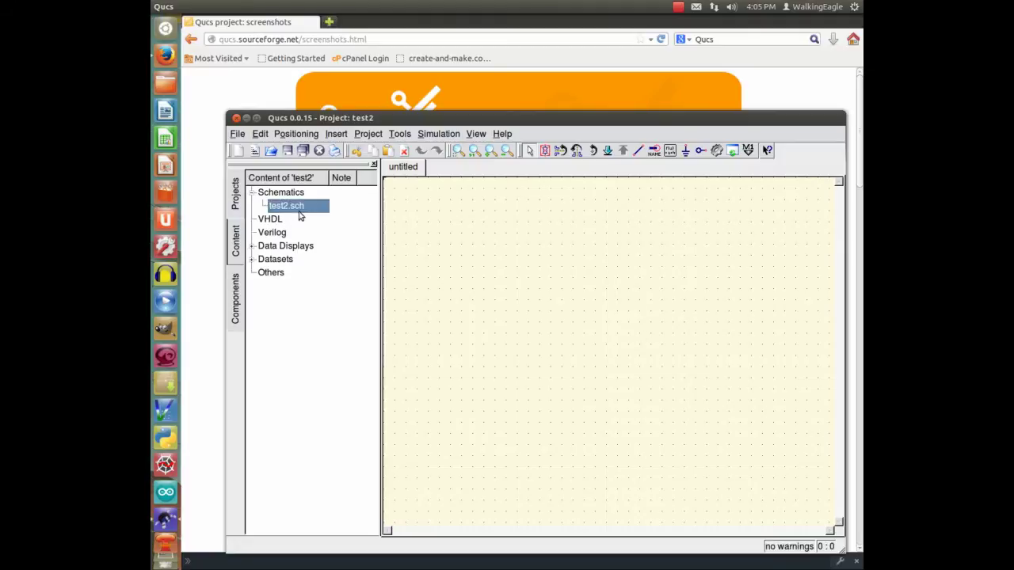
pyautogui.doubleClick(271, 208)
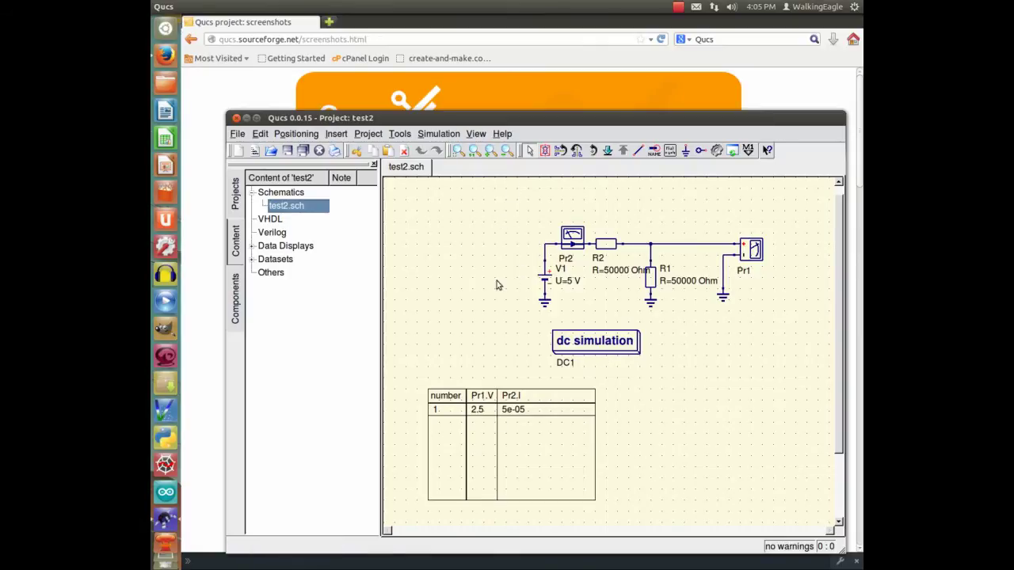
pyautogui.click(236, 246)
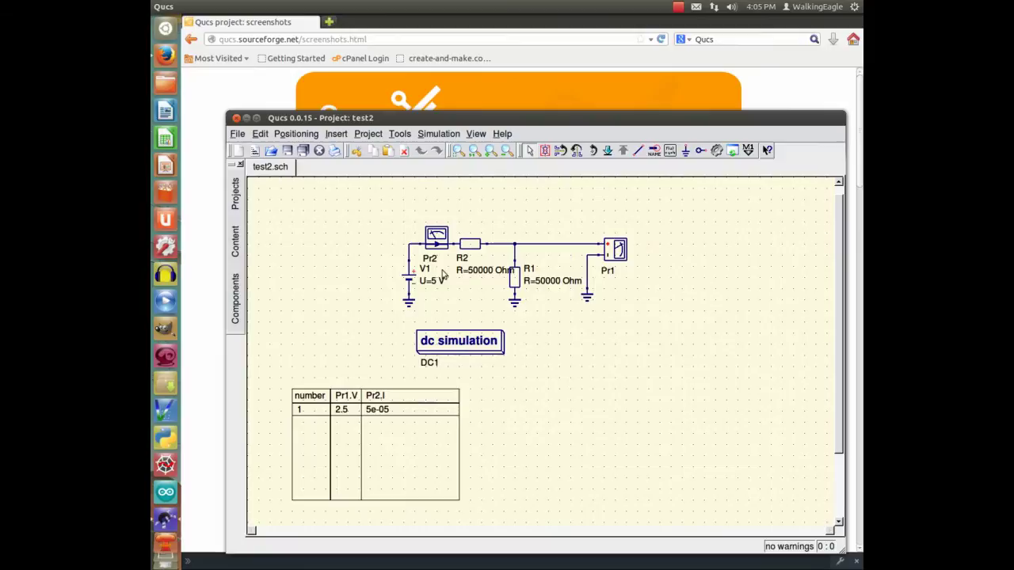
pyautogui.click(236, 244)
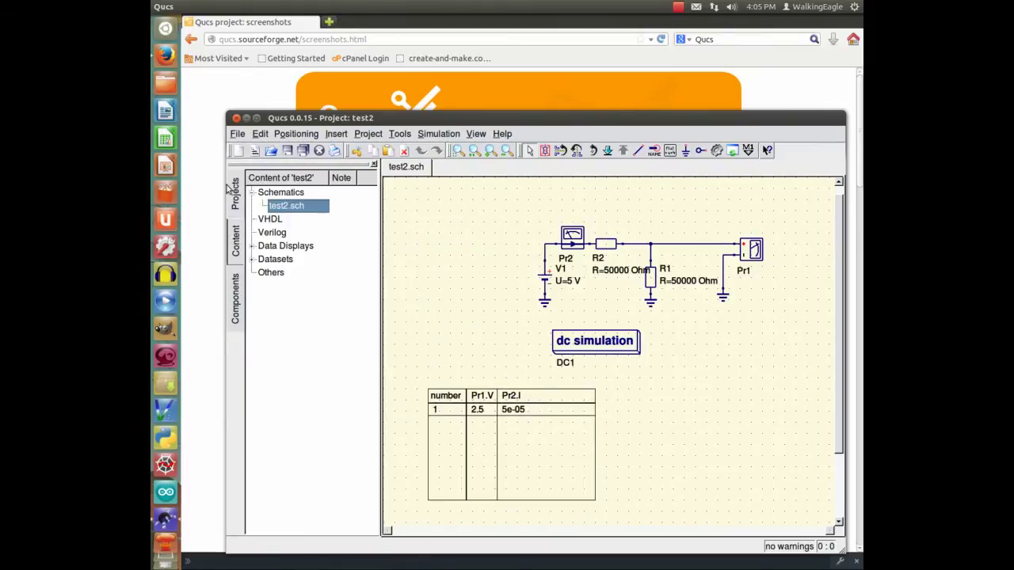
# Step: Show the Components tab's lumped components list (Resistor, Capacitor, Inductor, Ground) beside test2.sch
pyautogui.click(235, 300)
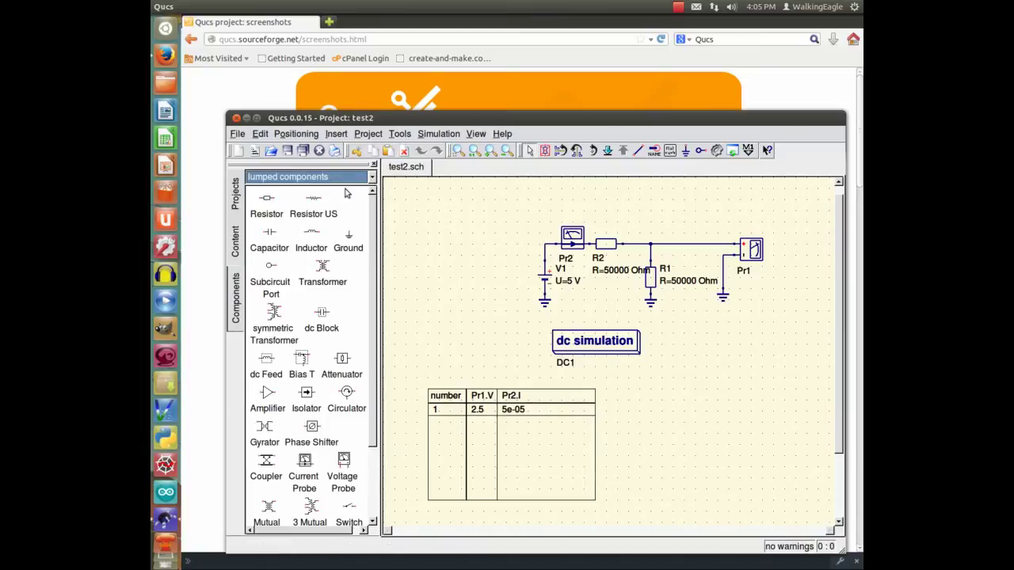
pyautogui.moveTo(376, 210)
pyautogui.mouseDown()
pyautogui.moveTo(382, 331)
pyautogui.moveTo(368, 199)
pyautogui.mouseUp()
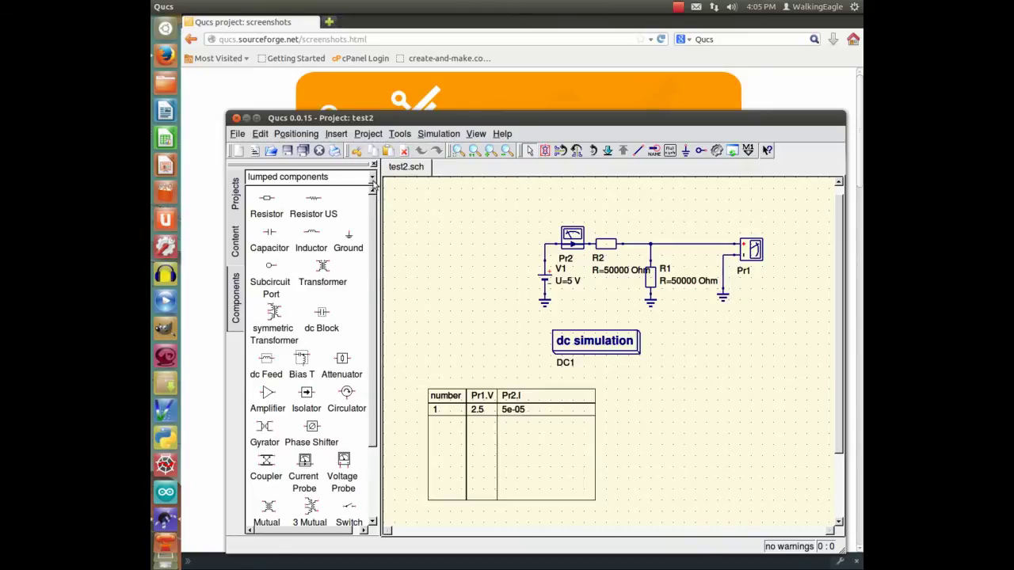
# Step: Show the sources category in the component palette and browse its dc and ac voltage and current sources
pyautogui.click(372, 178)
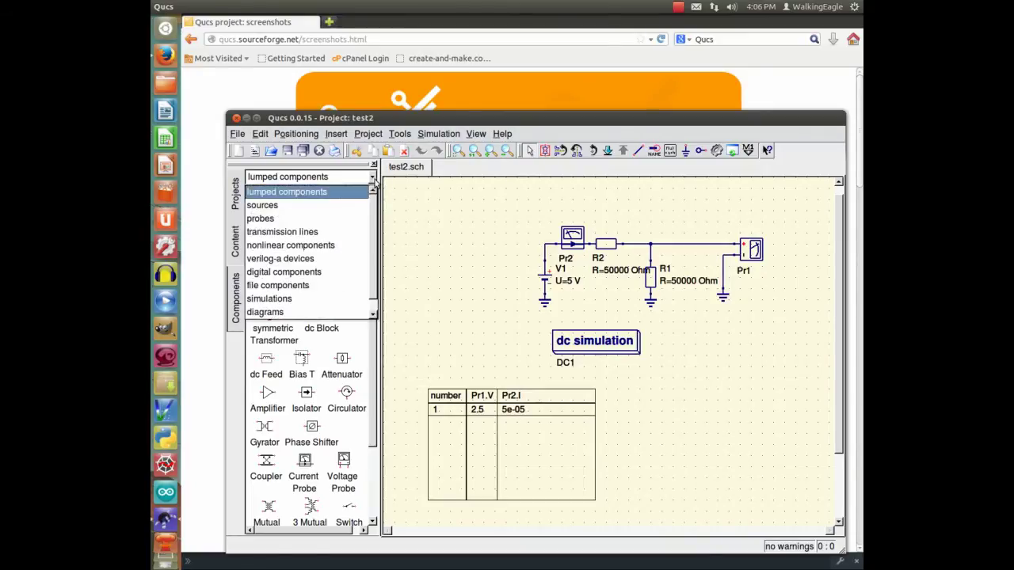
pyautogui.click(281, 209)
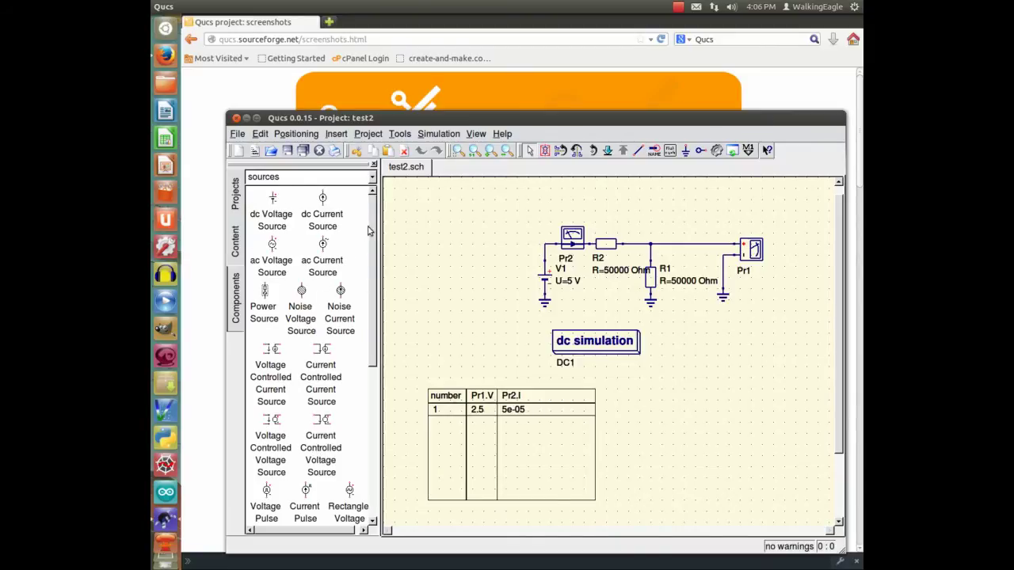
pyautogui.scroll(-10, 376, 252)
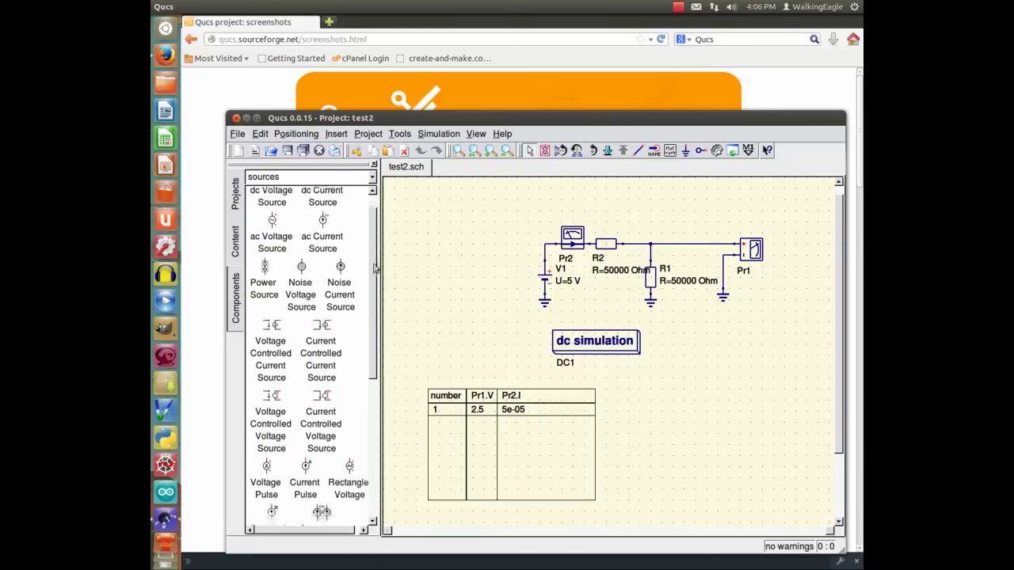
pyautogui.scroll(10, 355, 321)
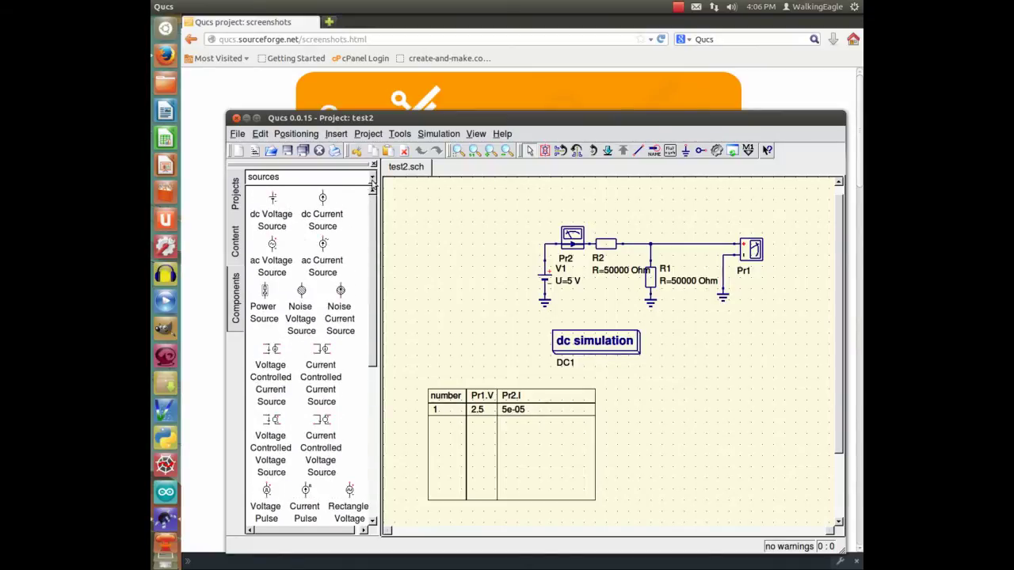
# Step: Switch the component palette to nonlinear components, listing MOSFETs, OpAmp, Diac, Triac and Thyristor
pyautogui.click(372, 181)
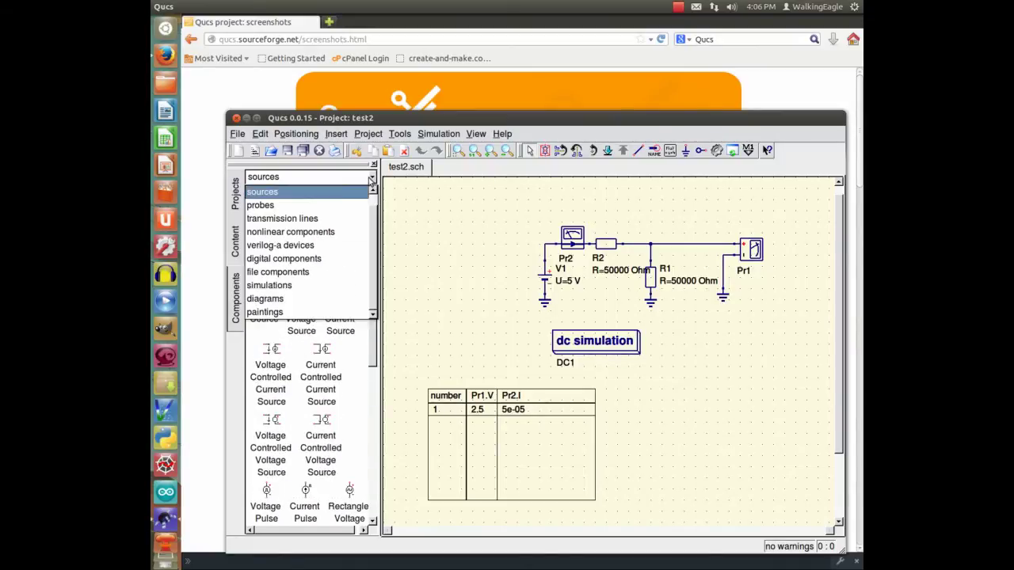
pyautogui.click(272, 235)
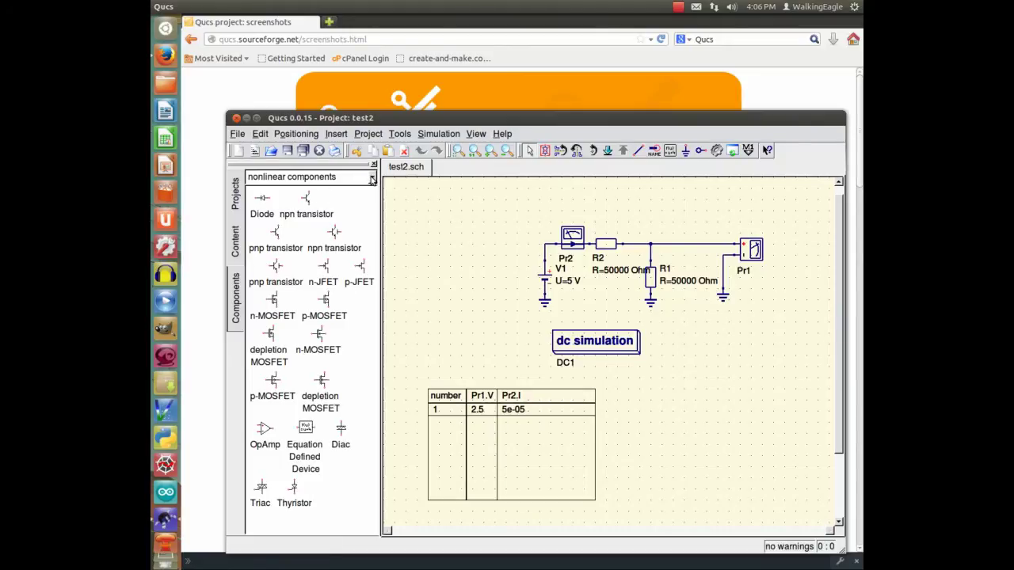
pyautogui.click(372, 180)
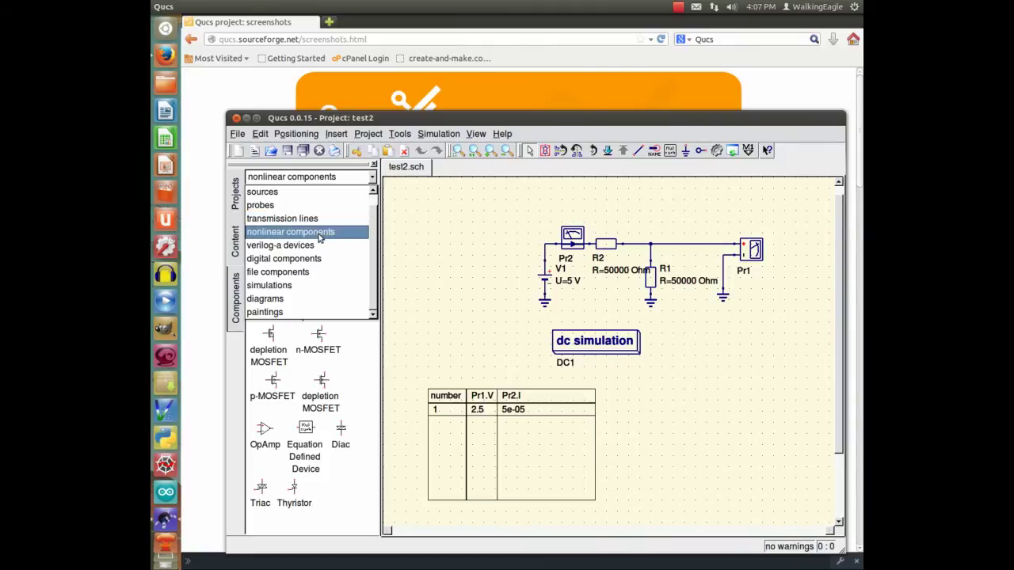
# Step: Show the simulations category (dc, transient, ac, S-parameter) and move the Qucs window up-left
pyautogui.click(304, 286)
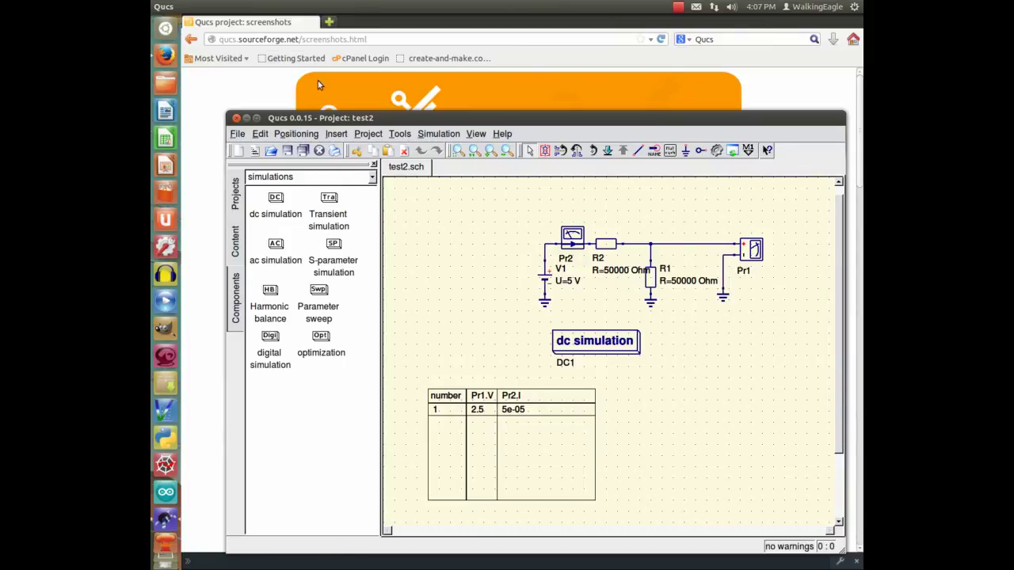
pyautogui.moveTo(515, 117); pyautogui.dragTo(485, 89)
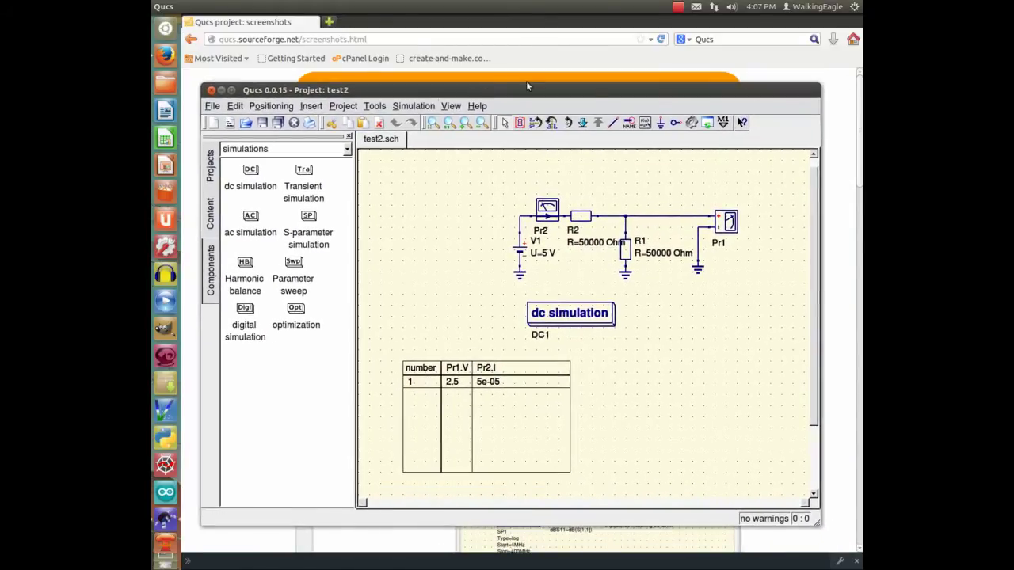
# Step: Open the Getting Started - Analog Simulation help page and read through its DC divider example
pyautogui.click(478, 108)
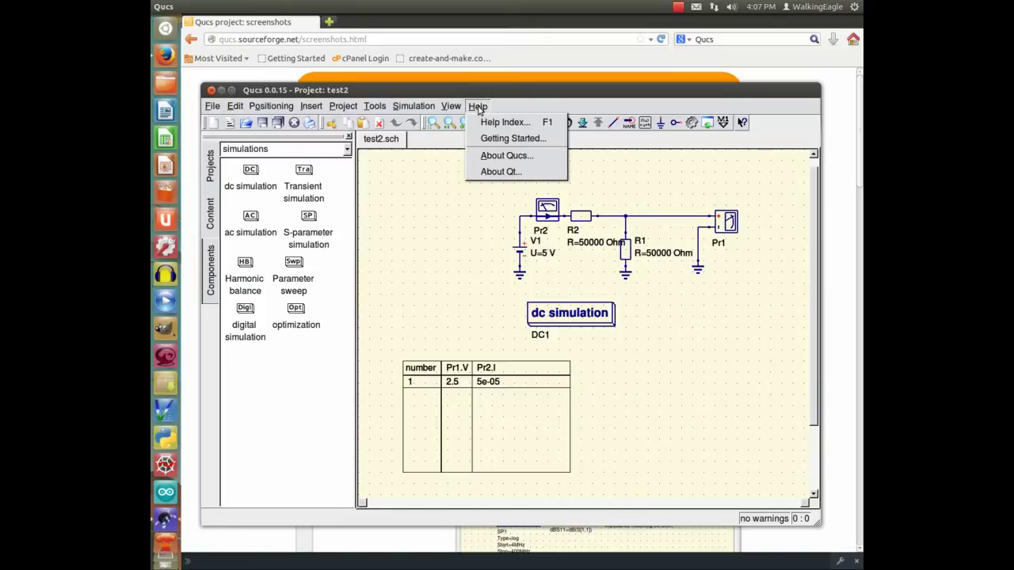
pyautogui.click(523, 146)
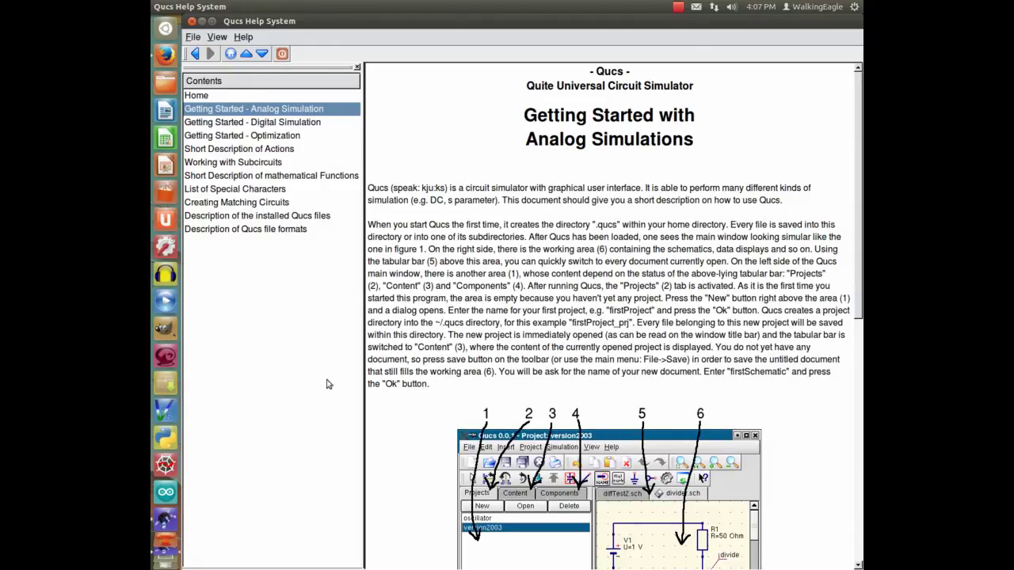
pyautogui.scroll(-12, 419, 419)
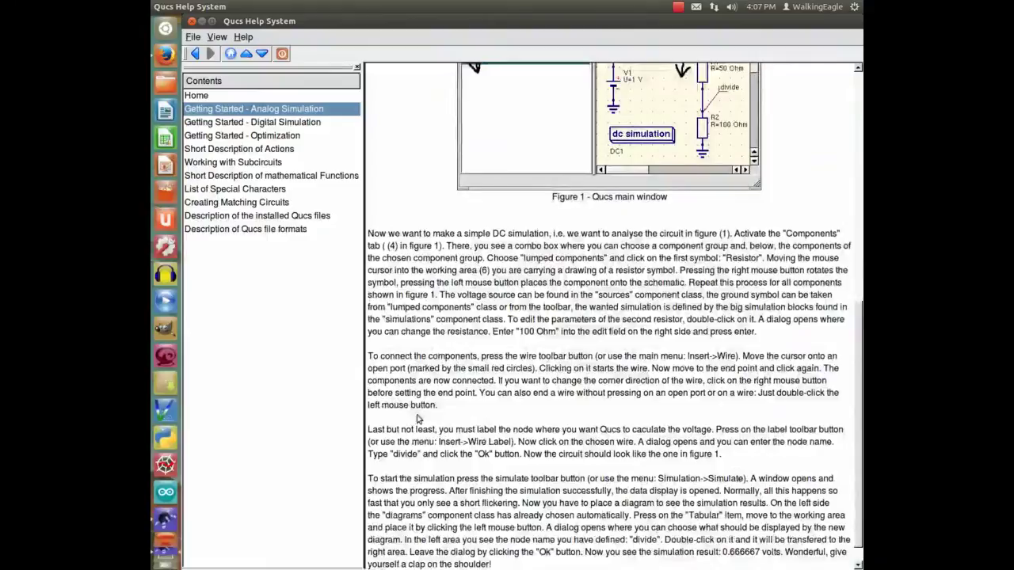
pyautogui.scroll(-1, 419, 418)
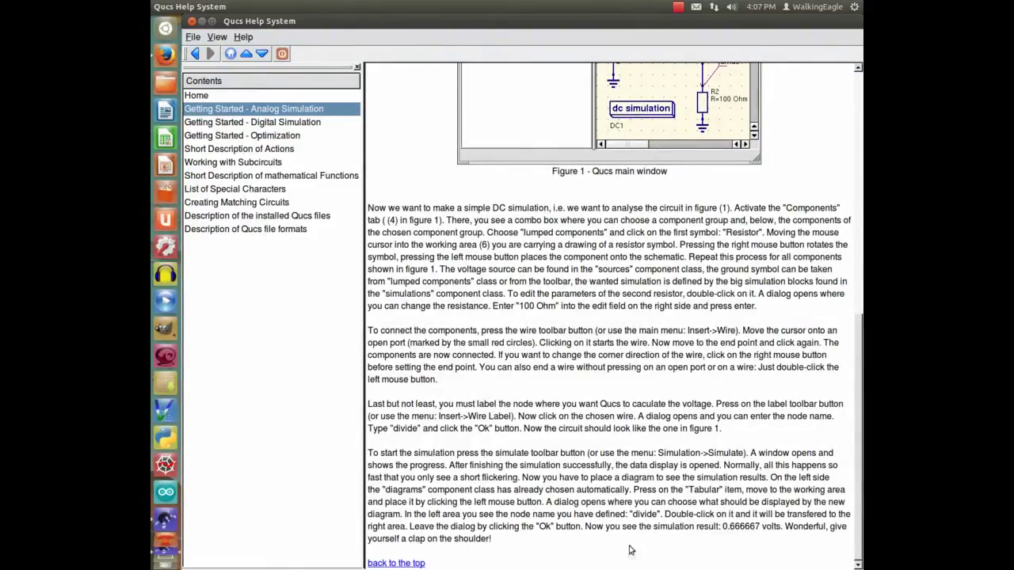
pyautogui.scroll(6, 495, 271)
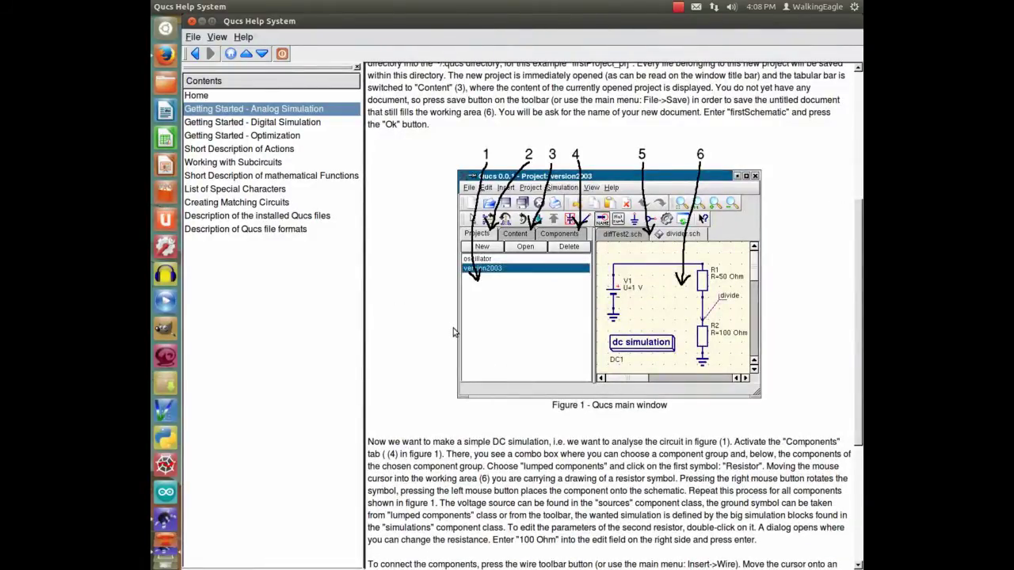
pyautogui.scroll(-6, 454, 332)
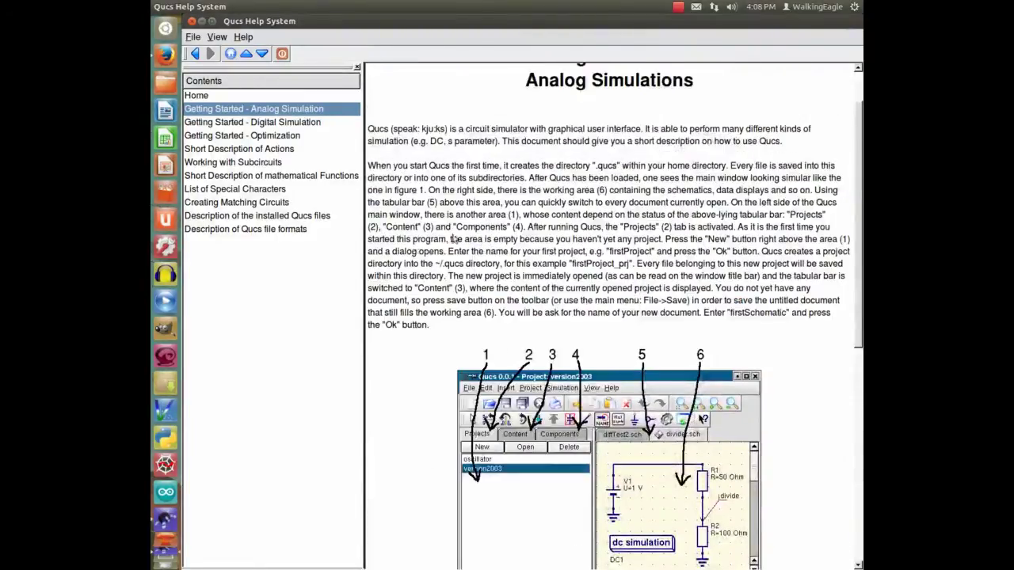
pyautogui.scroll(2, 454, 239)
pyautogui.scroll(-3, 443, 265)
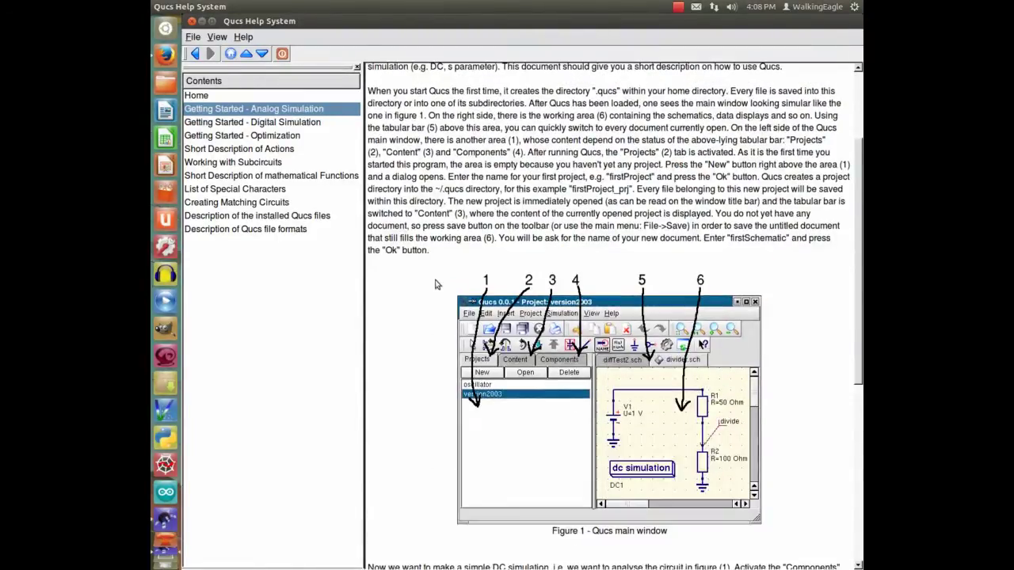
pyautogui.scroll(-8, 435, 284)
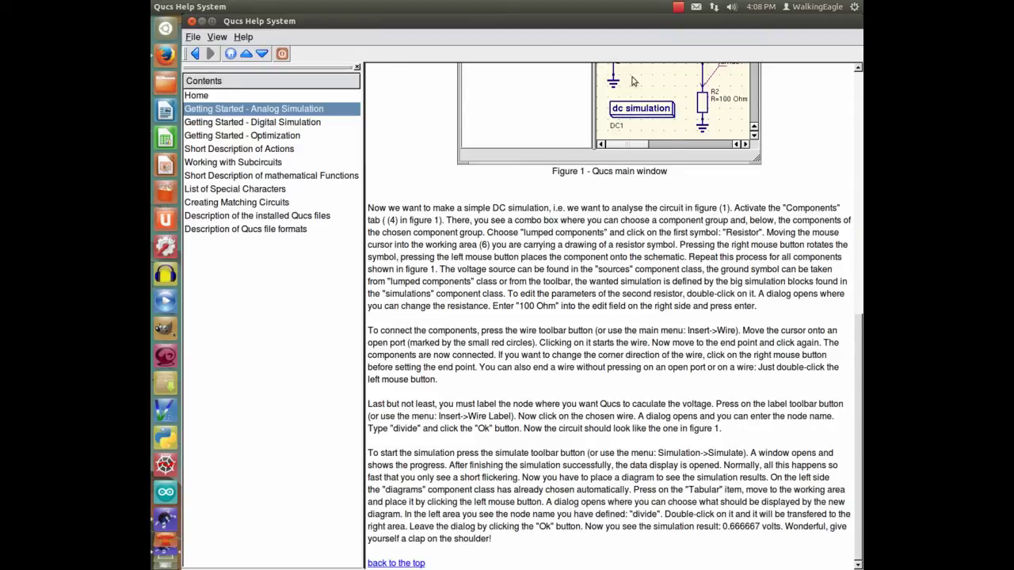
pyautogui.scroll(3, 541, 138)
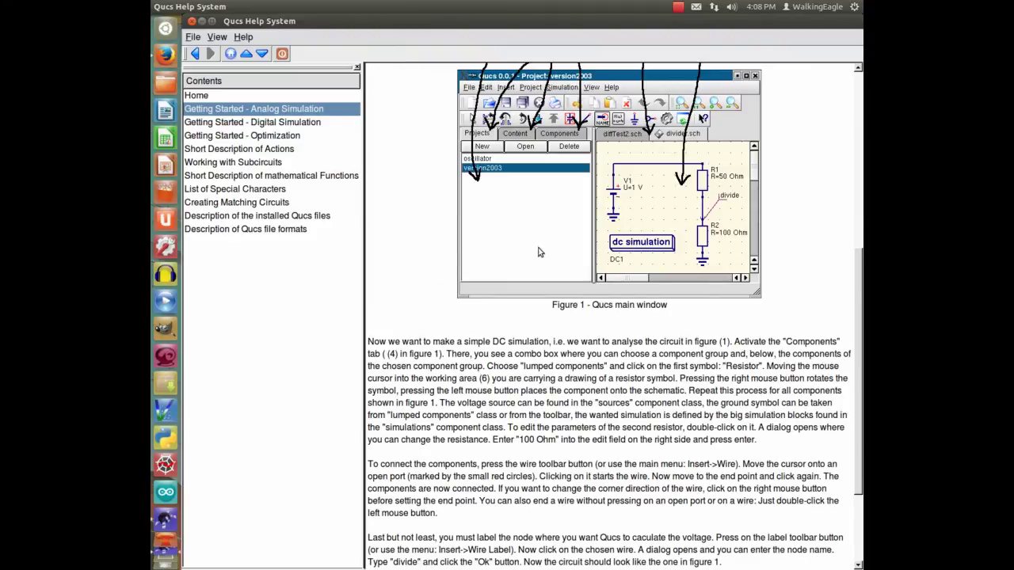
pyautogui.scroll(2, 541, 252)
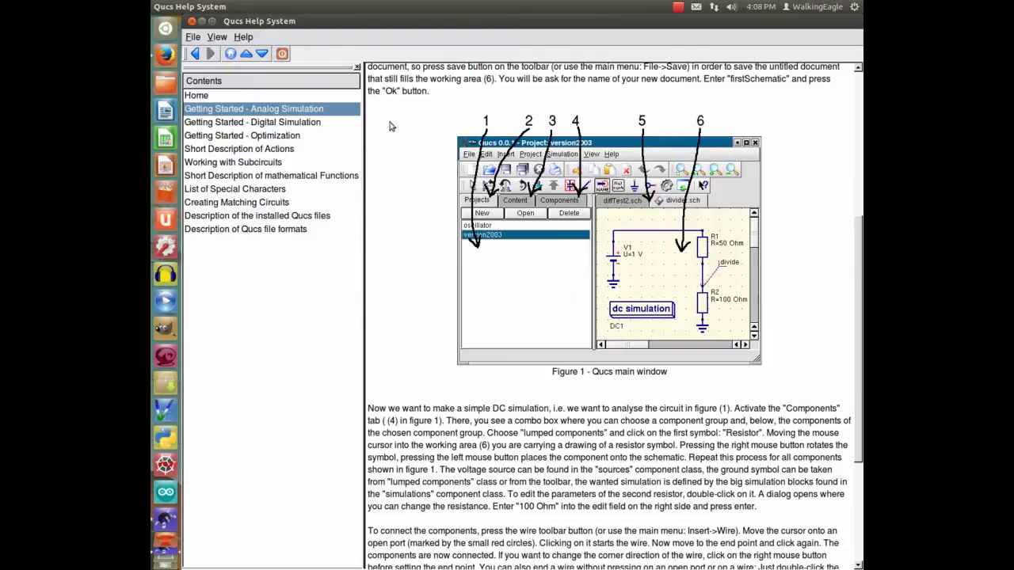
pyautogui.scroll(6, 396, 198)
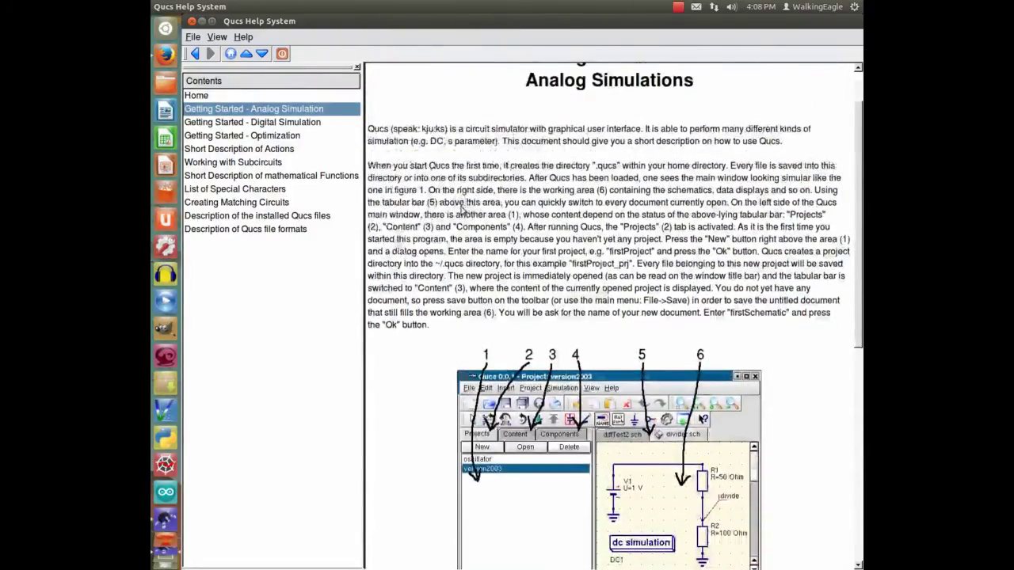
pyautogui.scroll(2, 462, 208)
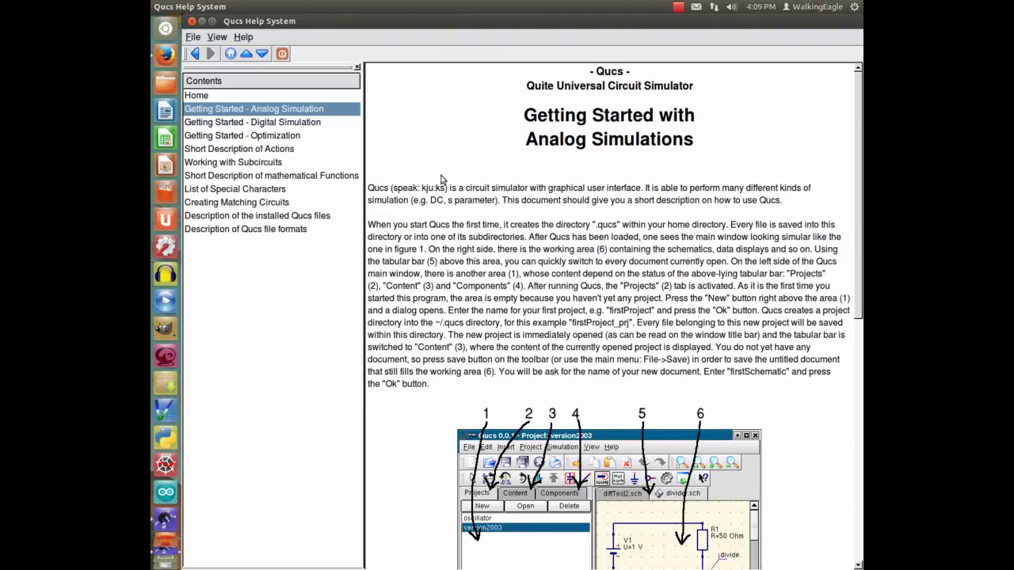
pyautogui.scroll(-4, 435, 420)
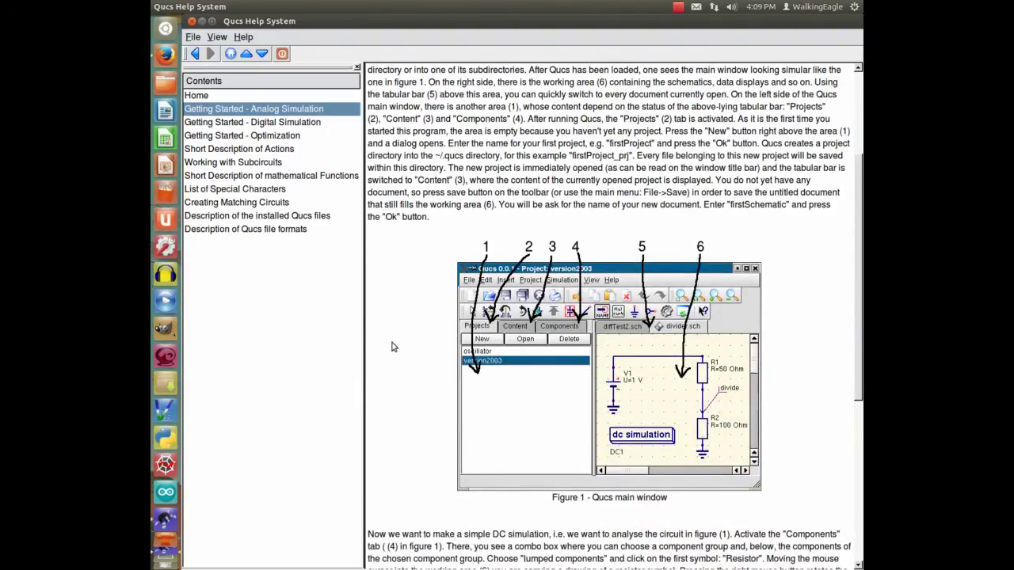
pyautogui.scroll(4, 389, 348)
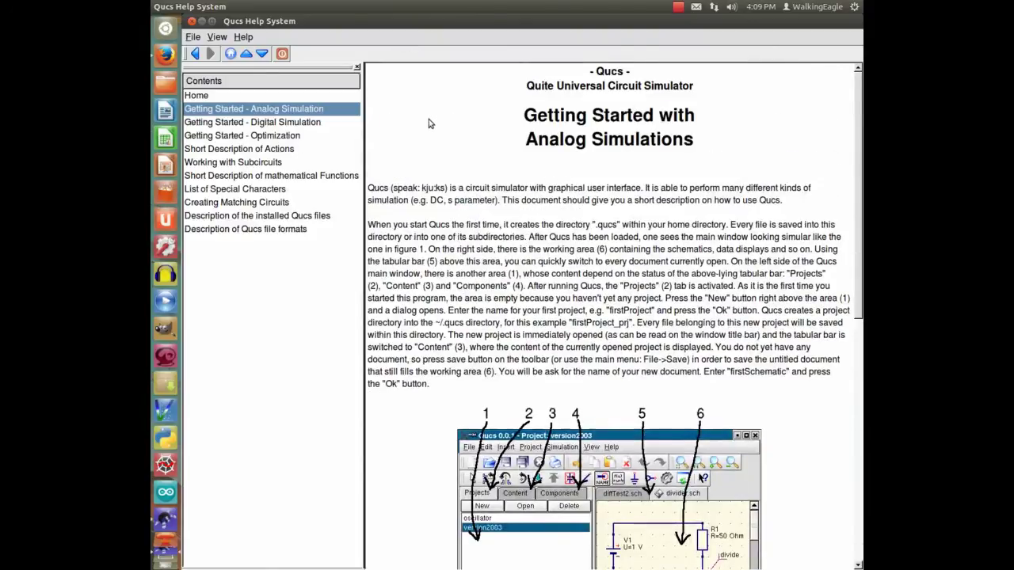